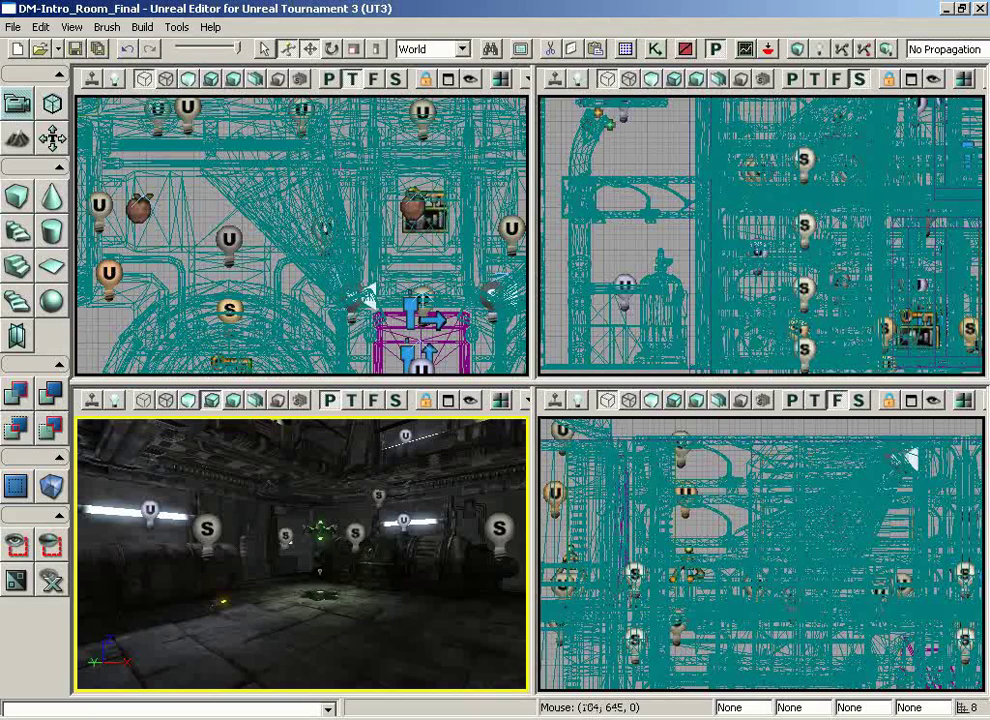
- Examine the map's layout in the Top wireframe view, from close-up detail out to the whole level and back in
left_click(297, 181)
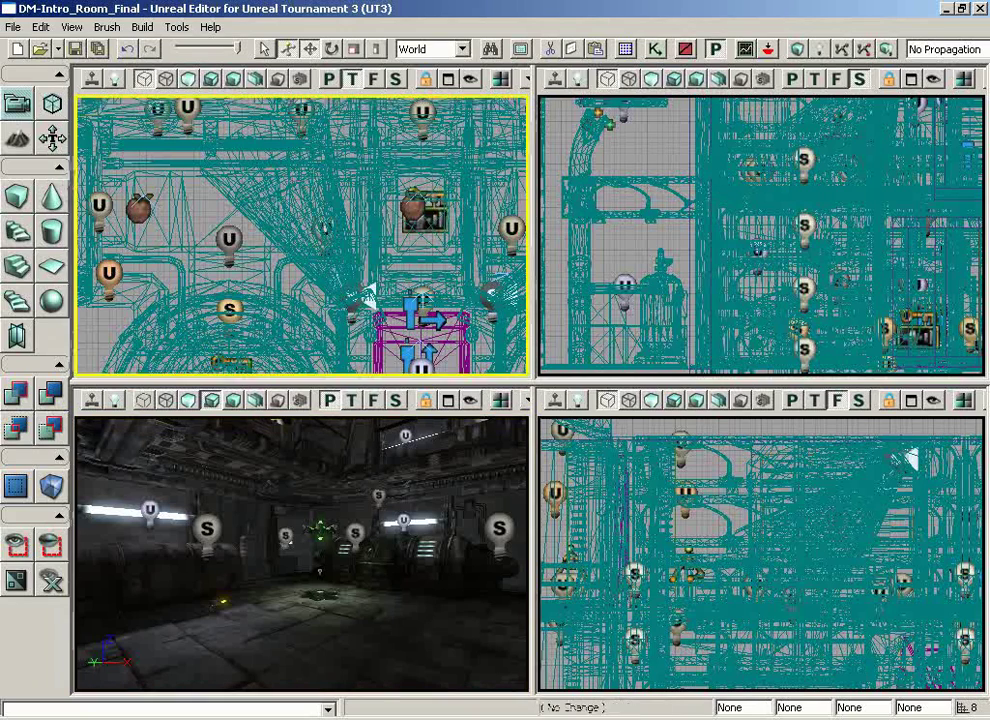
left_click_drag(297, 181, 315, 110)
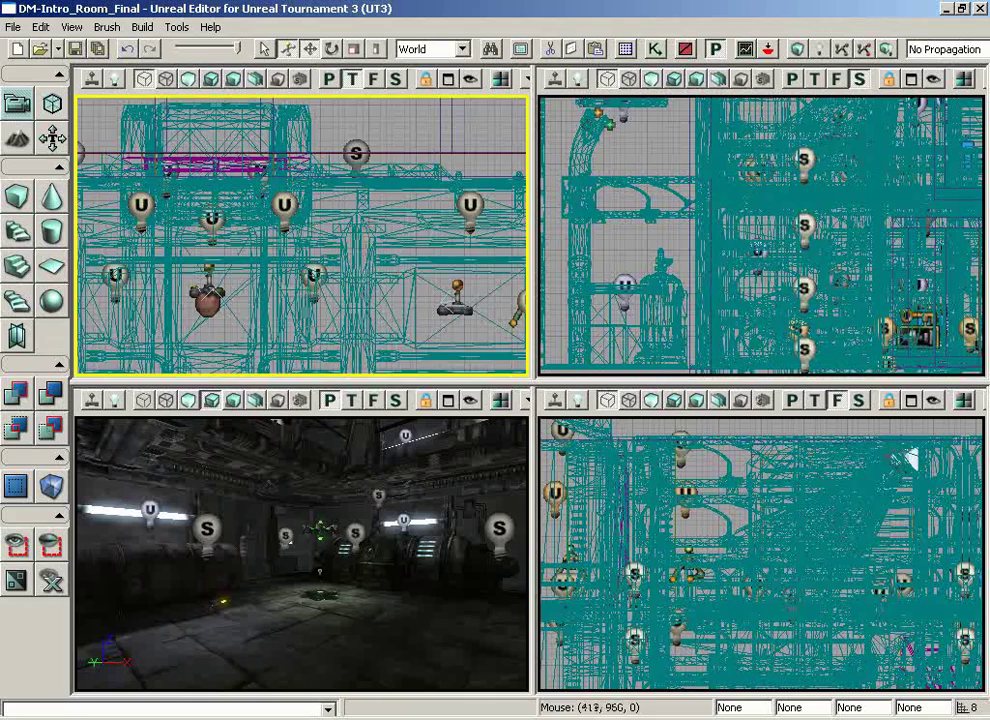
left_click_drag(380, 200, 258, 263)
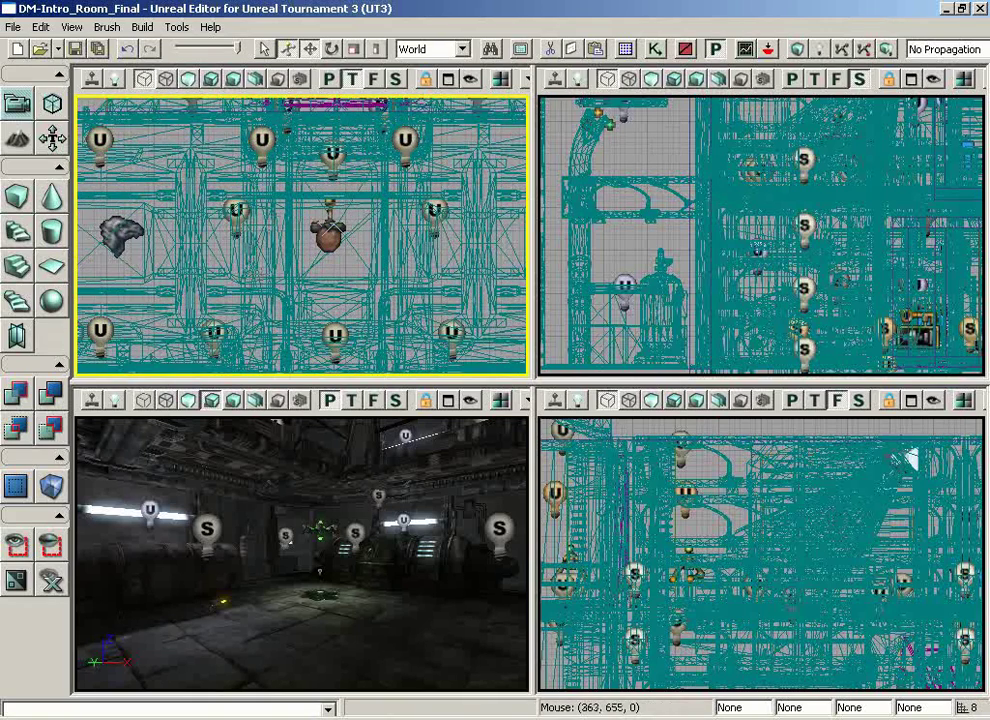
left_click_drag(302, 236, 302, 290)
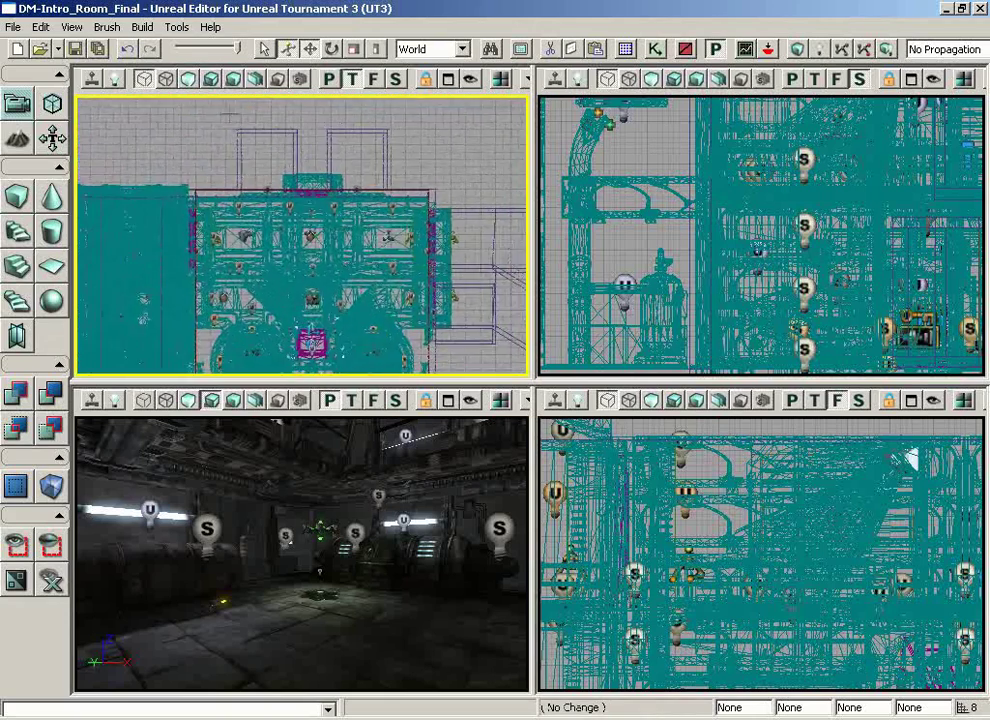
left_click_drag(302, 236, 413, 245)
left_click_drag(73, 245, 91, 128)
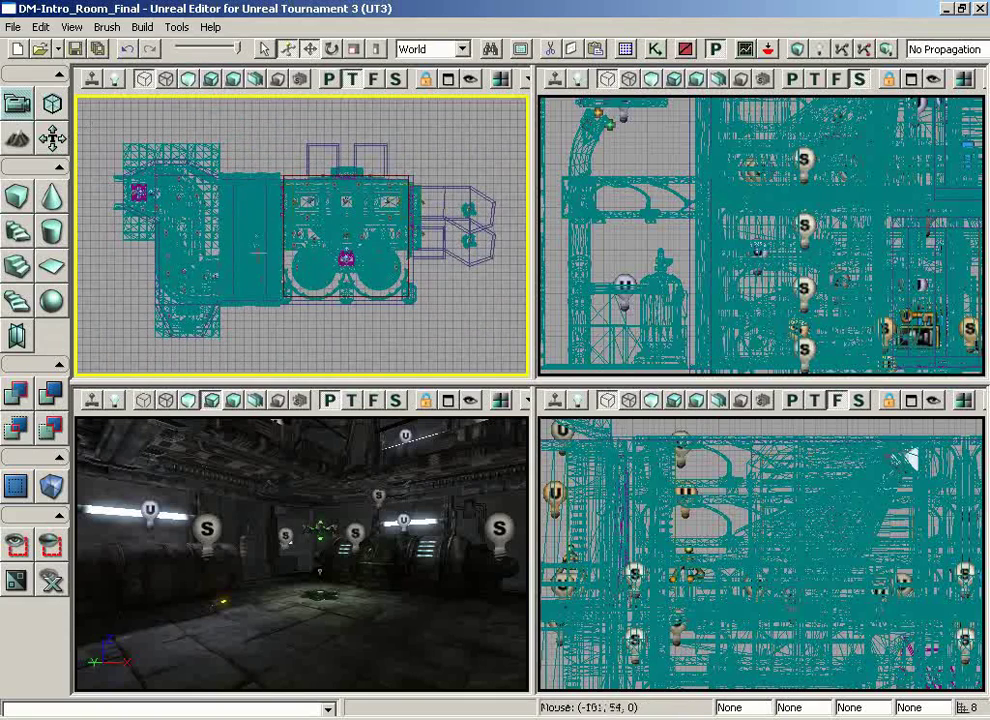
mouse_move(302, 236)
left_mouse_down()
mouse_move(299, 375)
mouse_move(162, 493)
mouse_move(364, 286)
mouse_move(308, 213)
left_mouse_up()
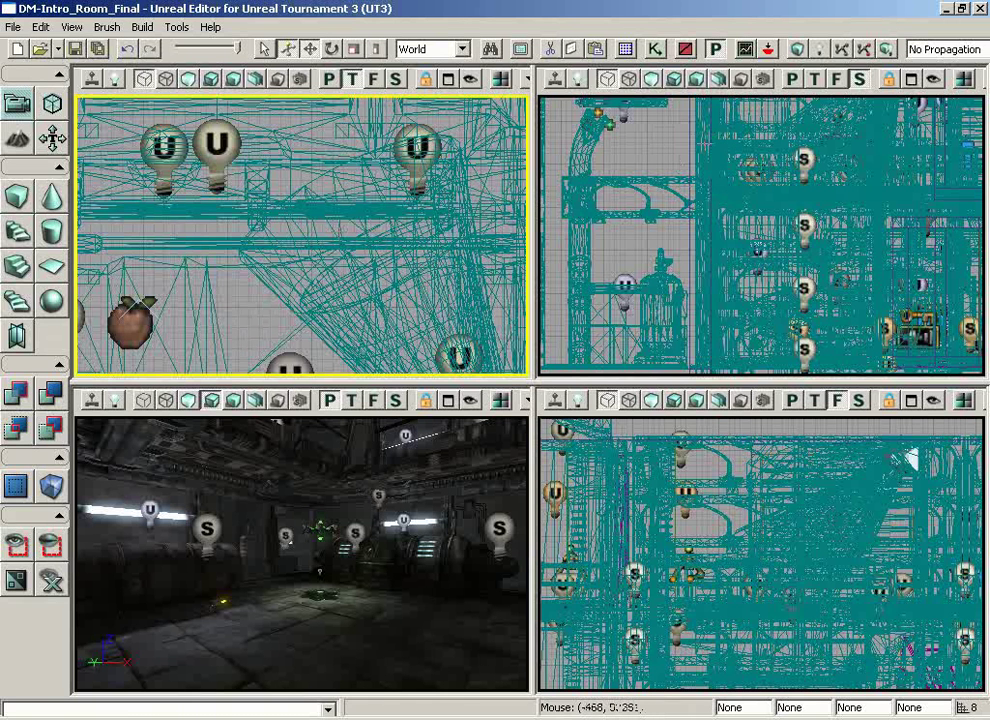
- Examine the level in the Side and Front wireframe views, both close up and from farther out
left_click_drag(673, 147, 761, 108)
scroll(712, 192, "down", 4)
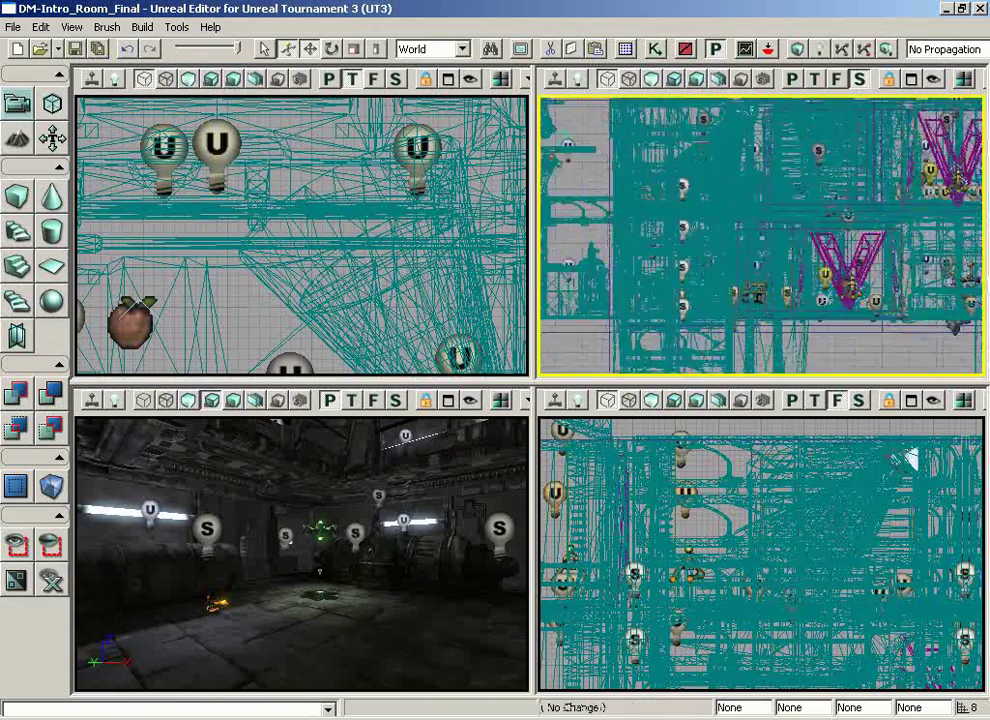
scroll(761, 236, "down", 4)
scroll(761, 236, "up", 7)
left_click_drag(720, 560, 852, 530)
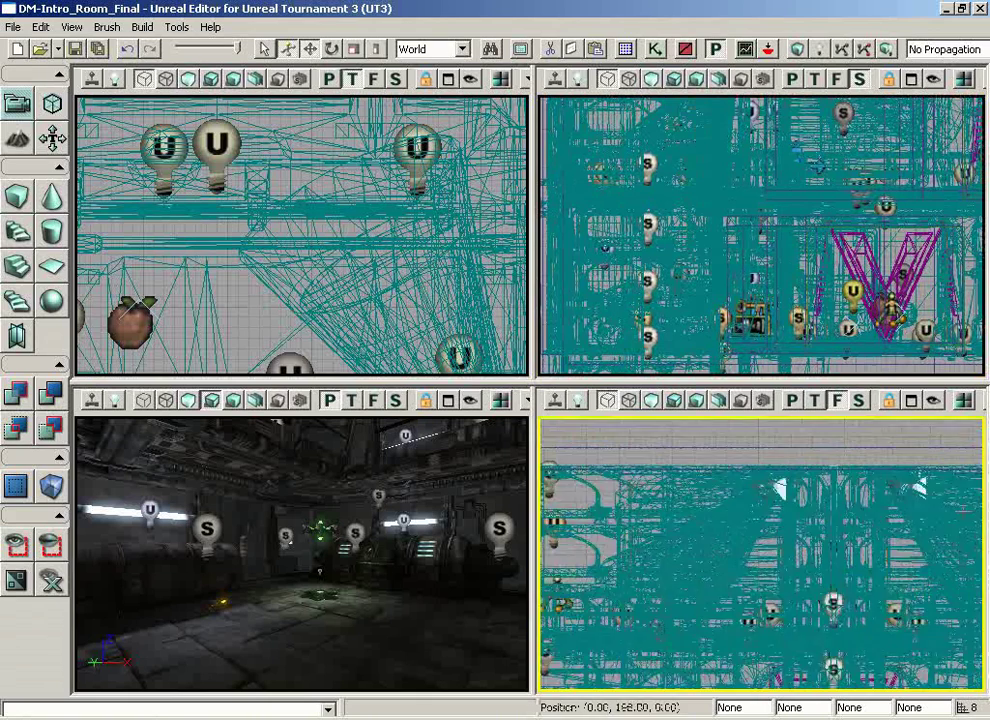
left_click_drag(765, 455, 538, 550)
scroll(537, 550, "down", 5)
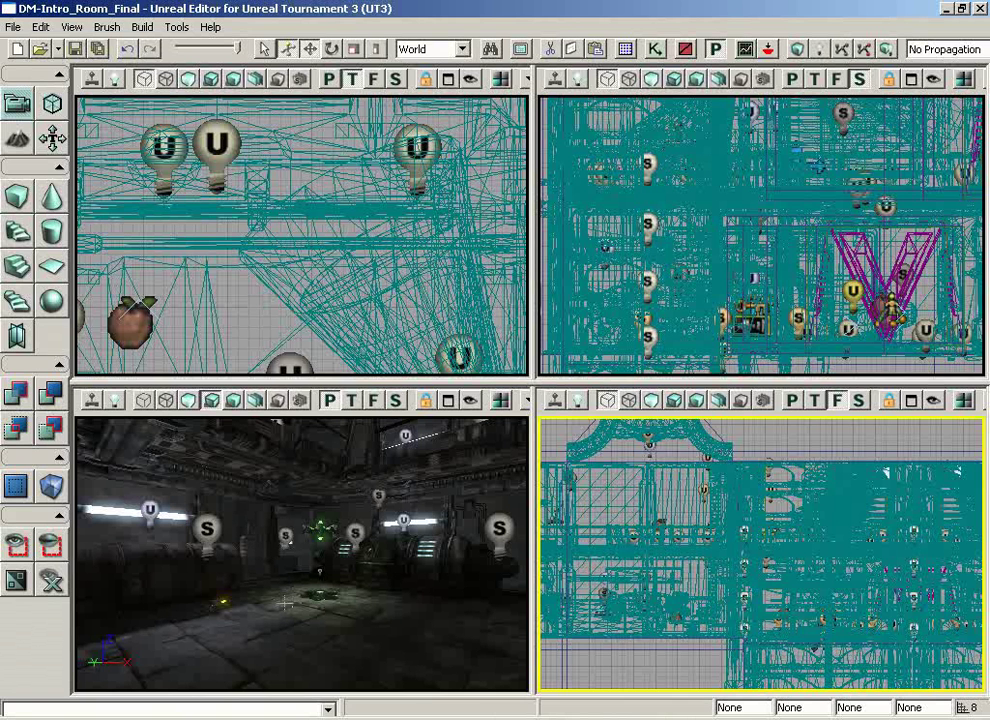
- Travel across the dark room's floor in the Perspective view, turning toward the lit wall panels to inspect them
left_click_drag(285, 603, 392, 413)
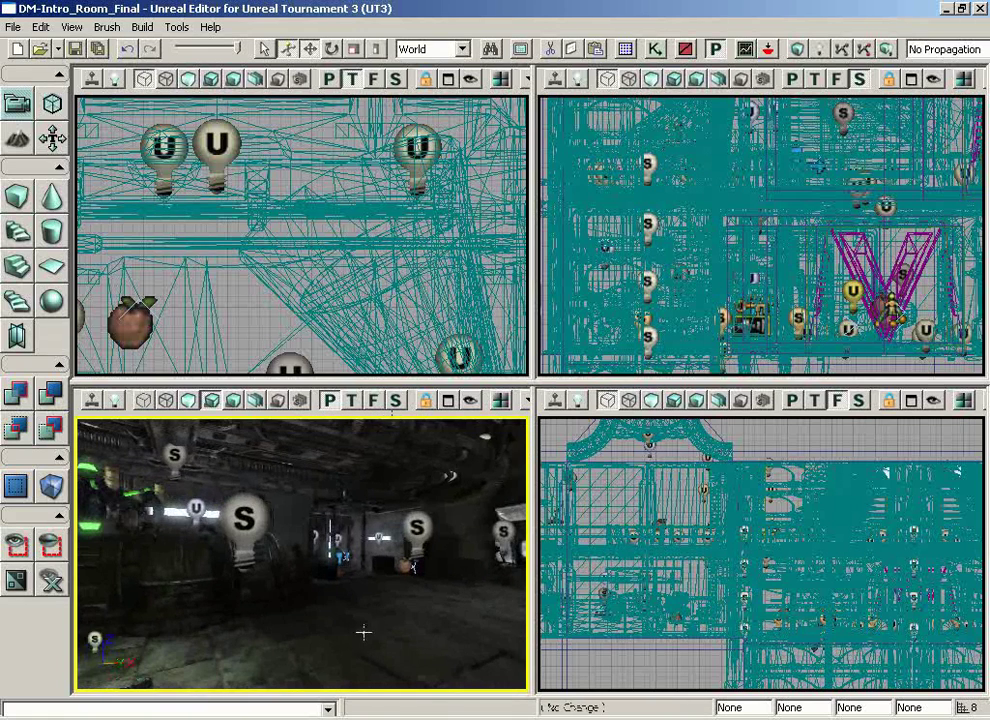
left_click_drag(363, 630, 487, 702)
left_click_drag(334, 620, 219, 614)
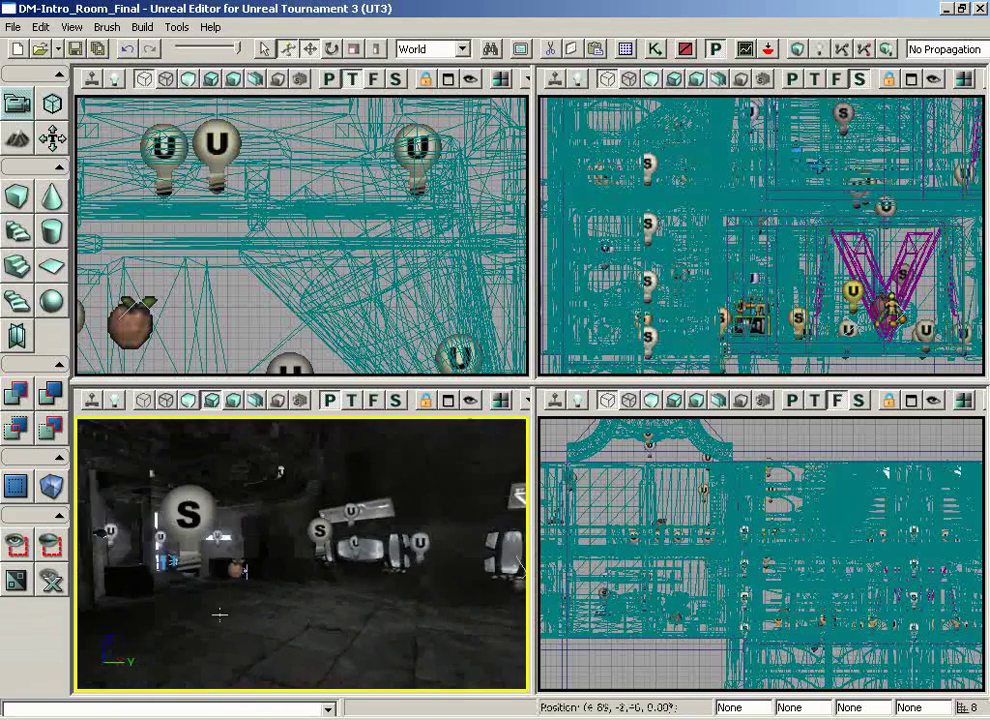
left_click_drag(407, 610, 364, 606)
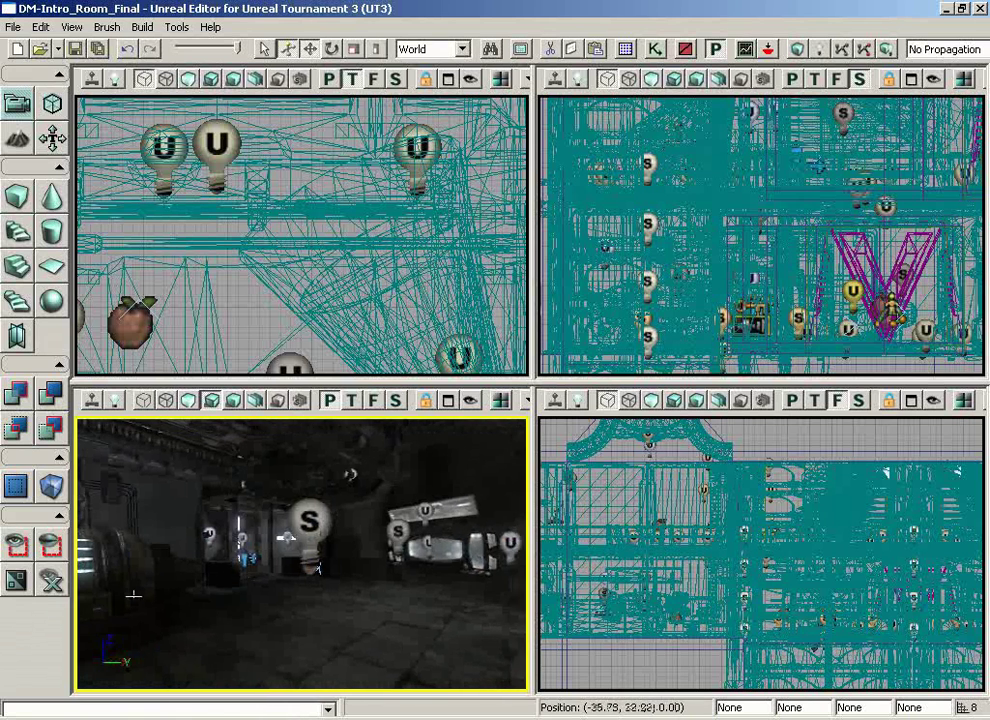
left_click_drag(334, 619, 127, 602)
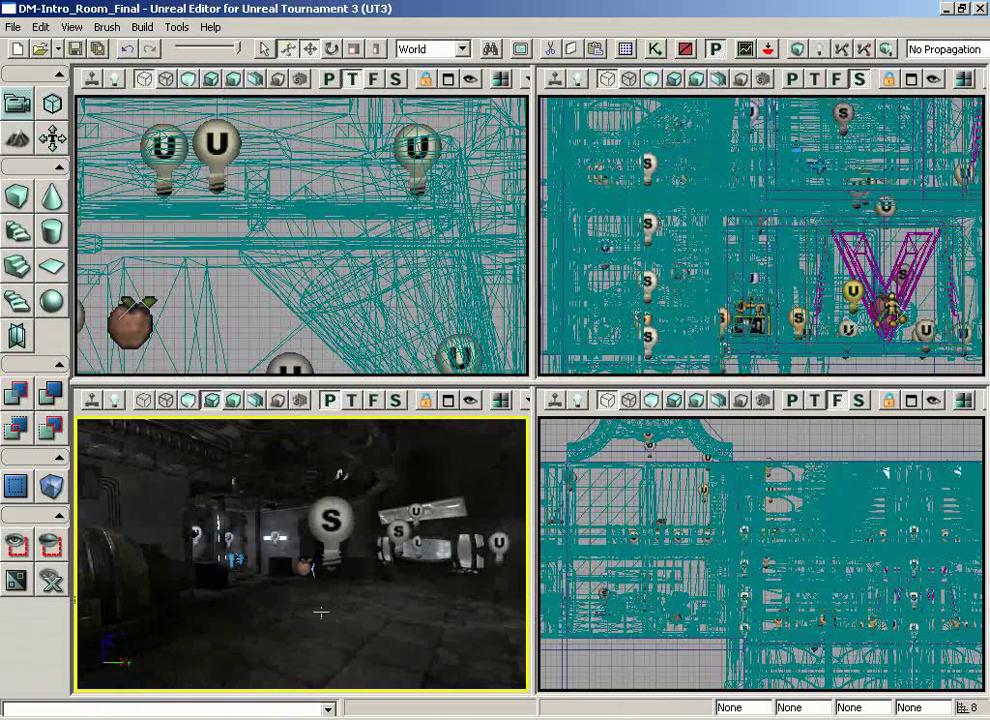
- Look around the dark room from one spot in the Perspective view, including its ceiling, floor and wall panels
right_click_drag(321, 612, 527, 580)
right_click_drag(381, 690, 349, 517)
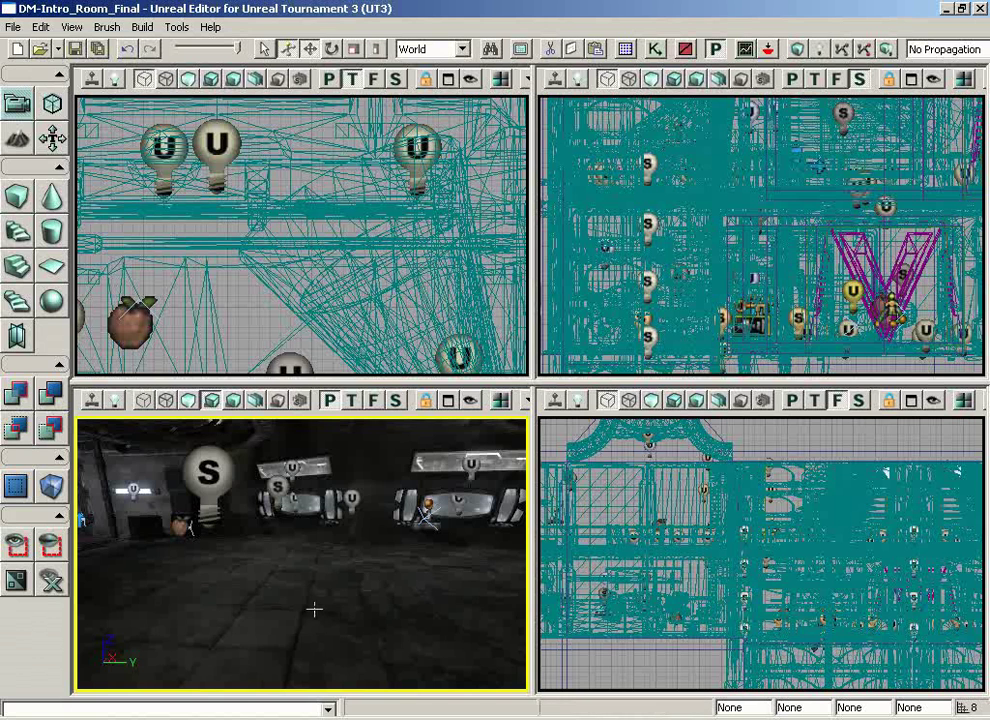
right_click_drag(356, 558, 72, 413)
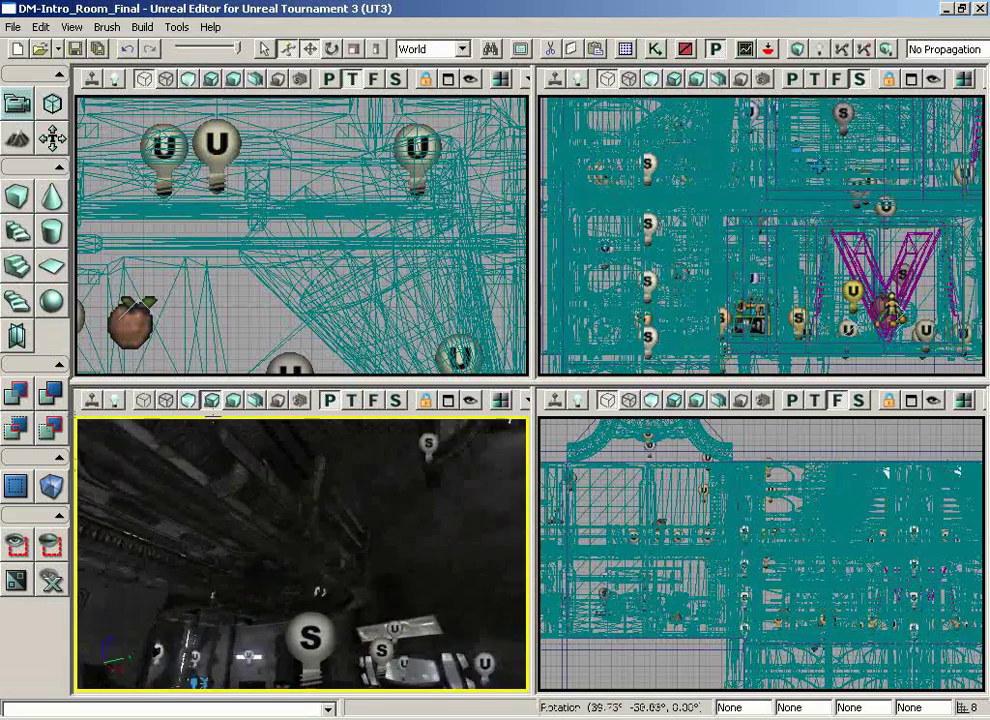
right_click_drag(213, 418, 259, 514)
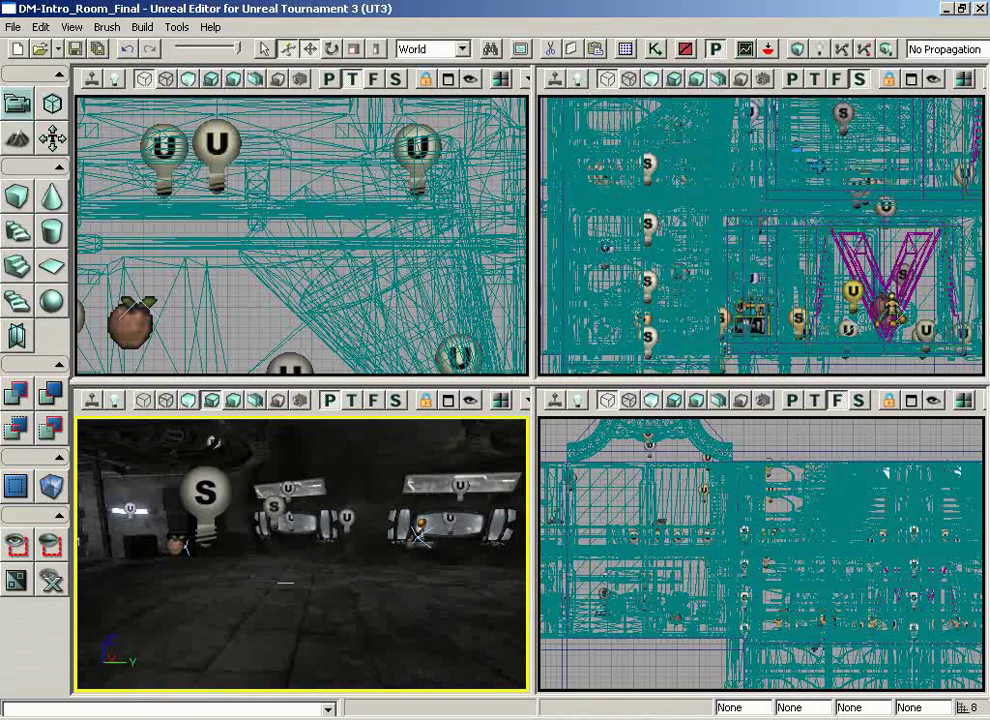
- Tour the areas beyond the dark room at floor level and return to face the green-lit floor pickup
left_click_drag(286, 582, 290, 570)
left_click_drag(101, 420, 76, 415)
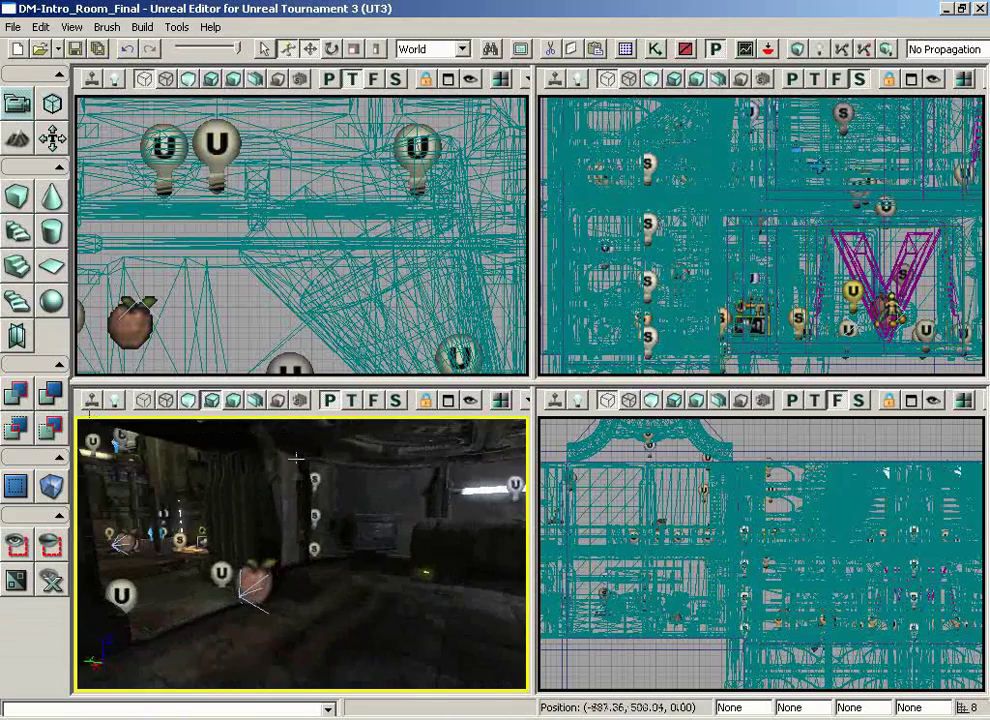
left_click_drag(162, 421, 108, 419)
left_click_drag(259, 667, 130, 530)
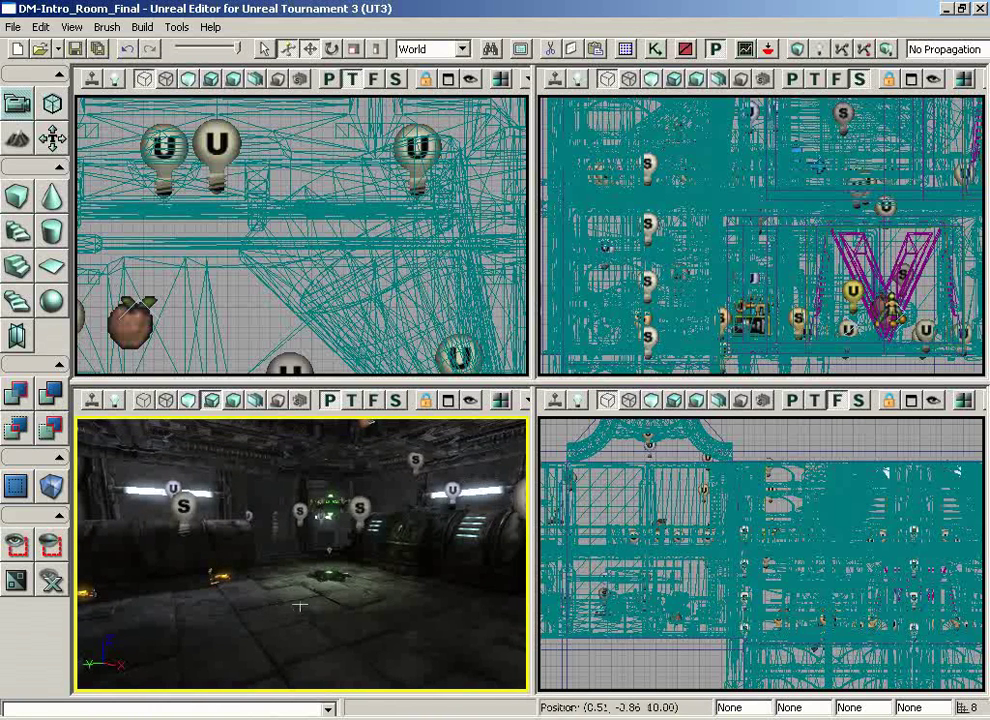
- Inspect the room at different heights in the Perspective view, from the stone floor up to the railed upper walkways
middle_click_drag(337, 418, 296, 604)
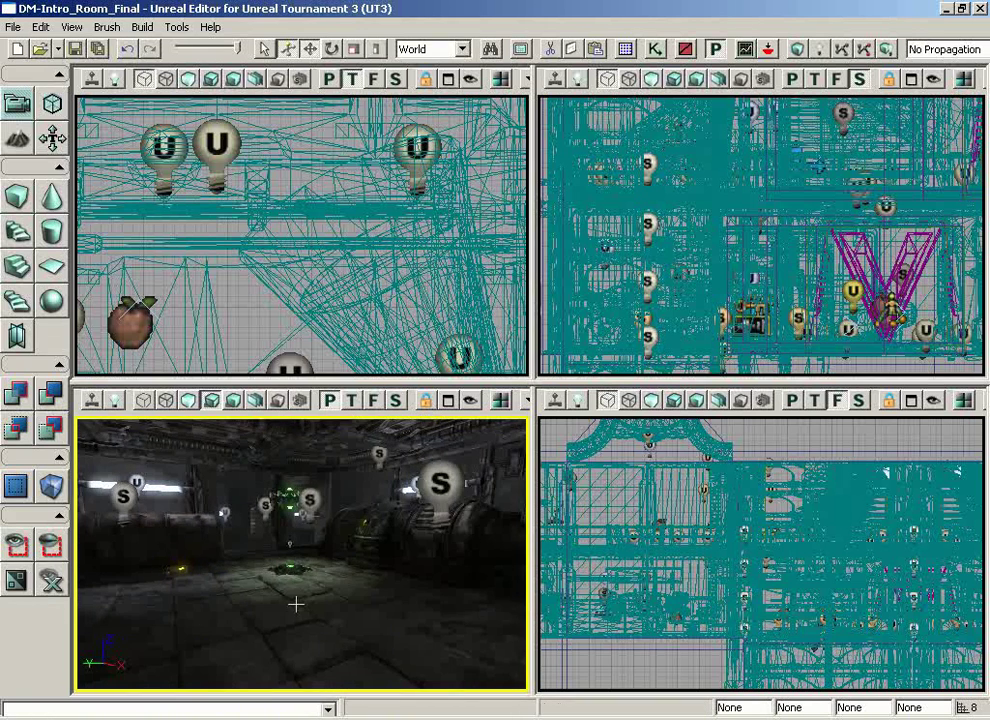
middle_click_drag(304, 540, 304, 453)
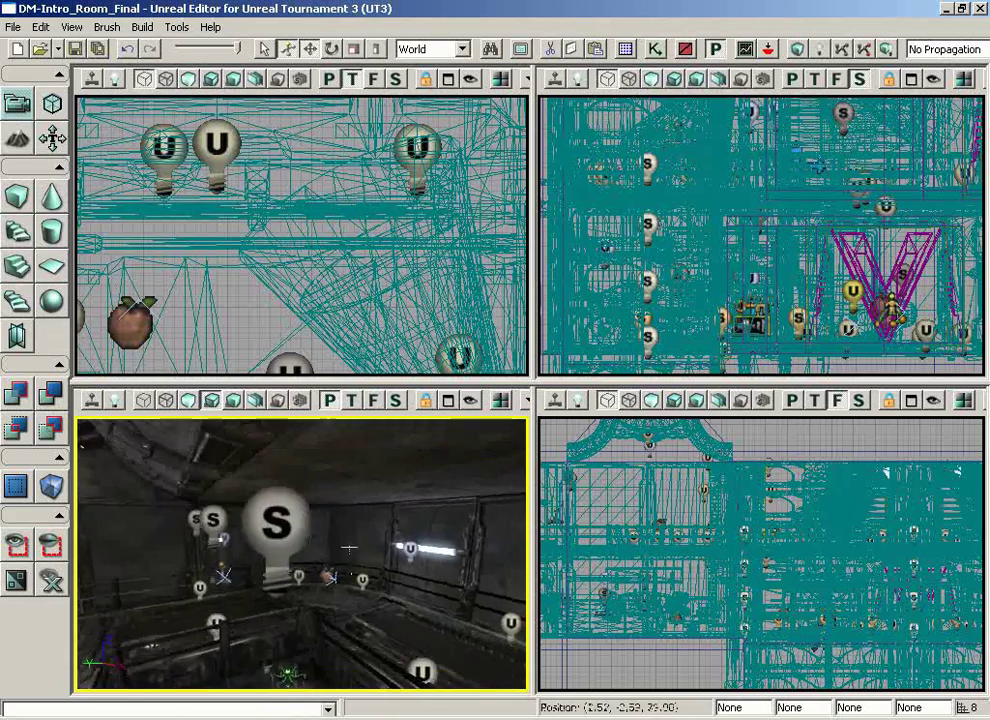
left_click_drag(328, 675, 320, 618)
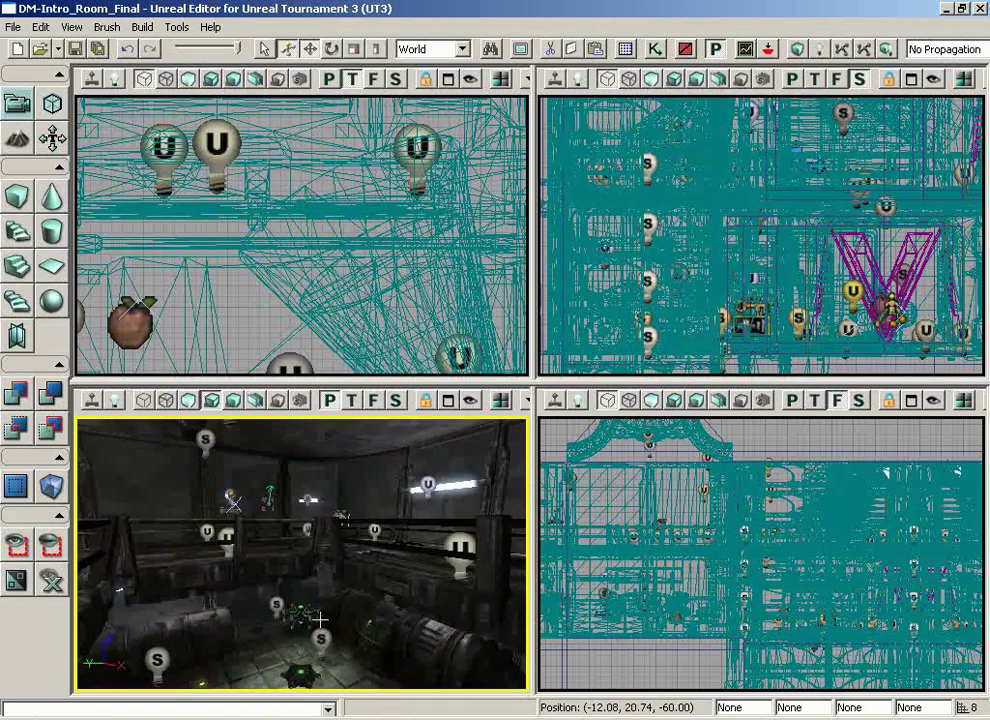
left_click_drag(184, 562, 205, 562)
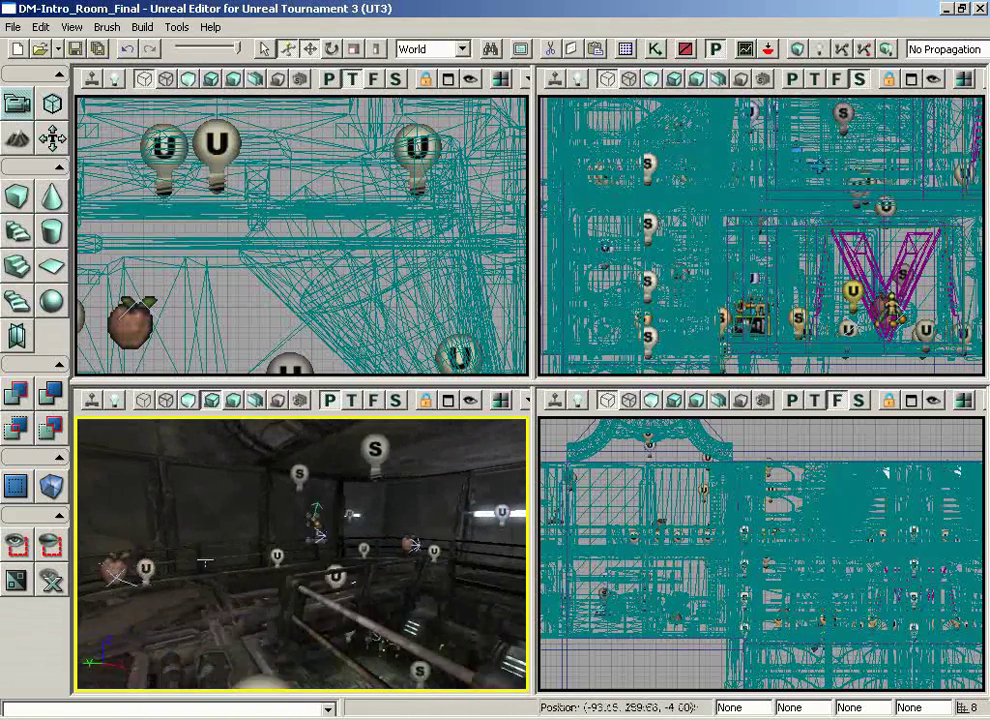
middle_click_drag(240, 551, 176, 608)
left_click_drag(176, 608, 284, 613)
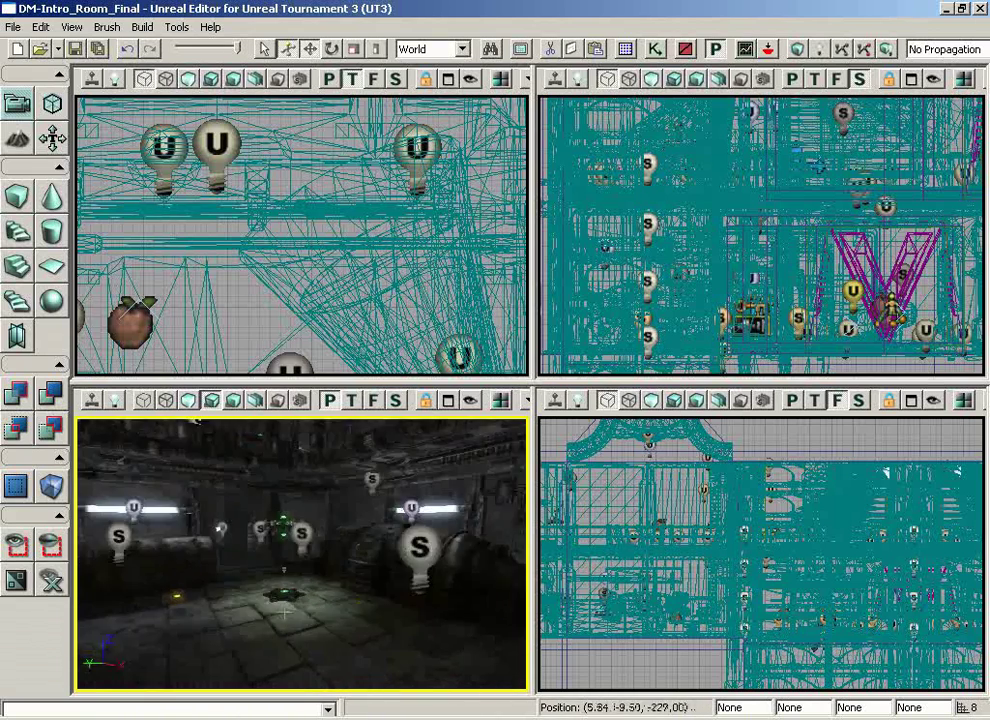
left_click_drag(269, 472, 338, 612)
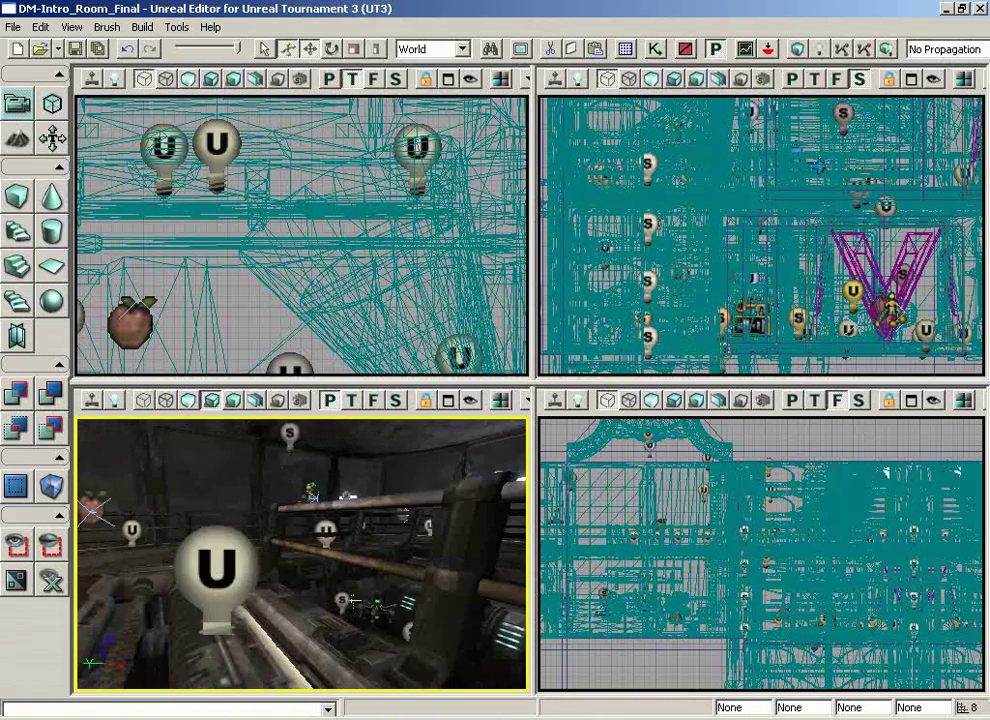
middle_click_drag(338, 612, 349, 553)
left_click_drag(349, 553, 286, 516)
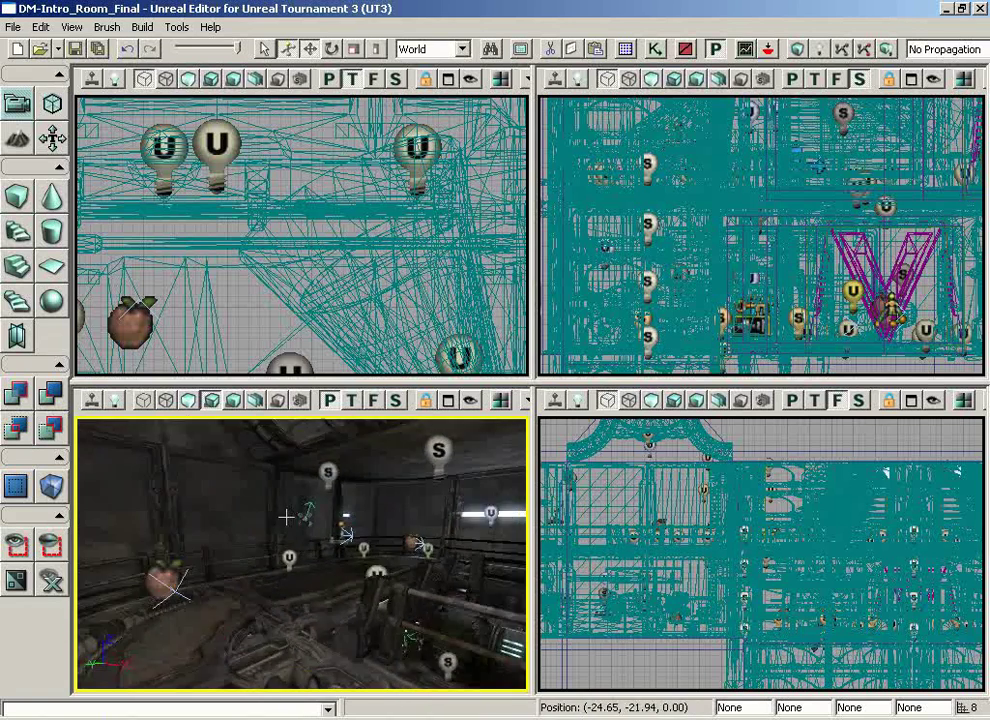
- Inspect the V-shaped structure, the spotlit platform and the adjoining hall in the Perspective view
left_click_drag(528, 499, 529, 466)
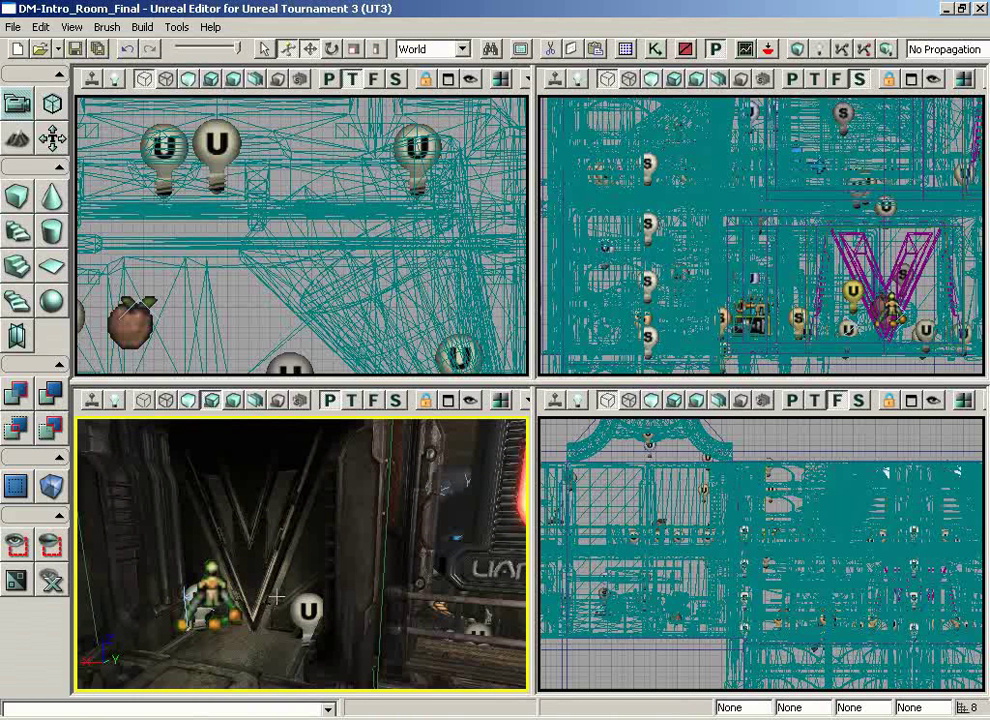
left_click_drag(276, 597, 484, 514)
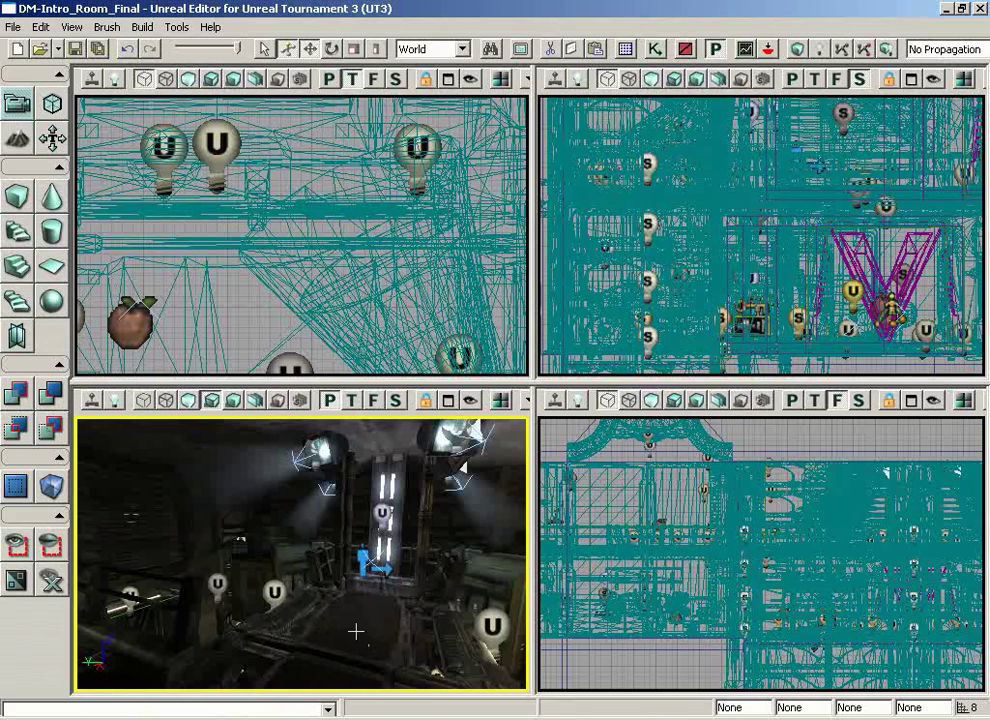
left_click_drag(356, 625, 80, 424)
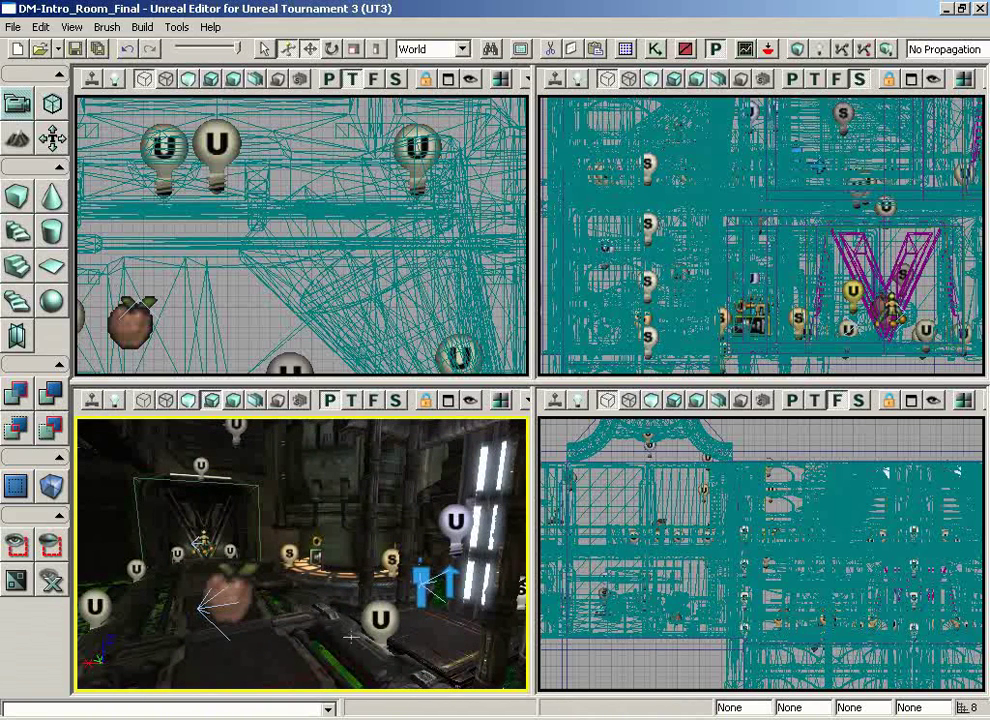
left_click_drag(308, 598, 527, 515)
right_click_drag(527, 515, 469, 437)
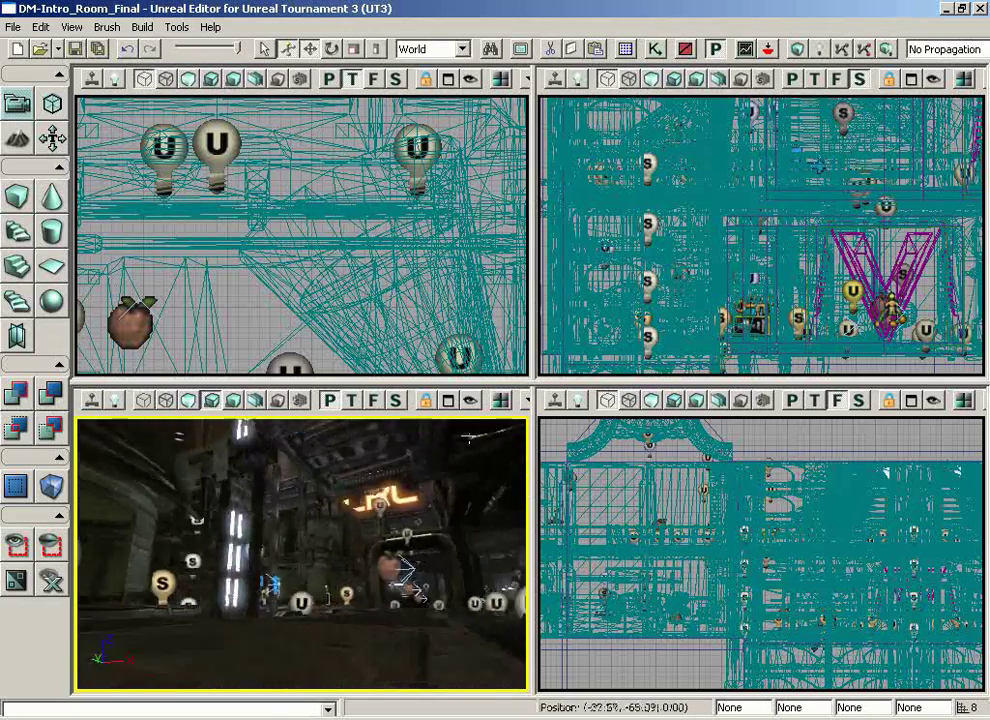
- Survey the large hall from several angles, examining the vertical light column and the round machinery with glowing bases
left_click_drag(390, 432, 276, 432)
right_click_drag(276, 432, 118, 470)
left_click_drag(118, 470, 300, 446)
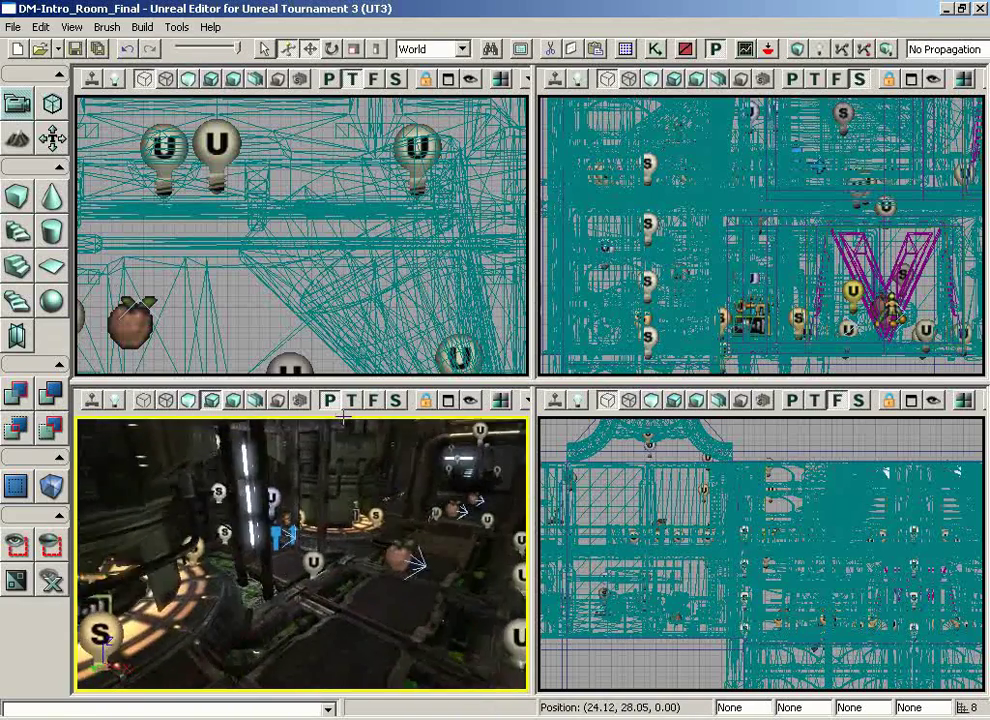
left_click_drag(343, 416, 151, 455)
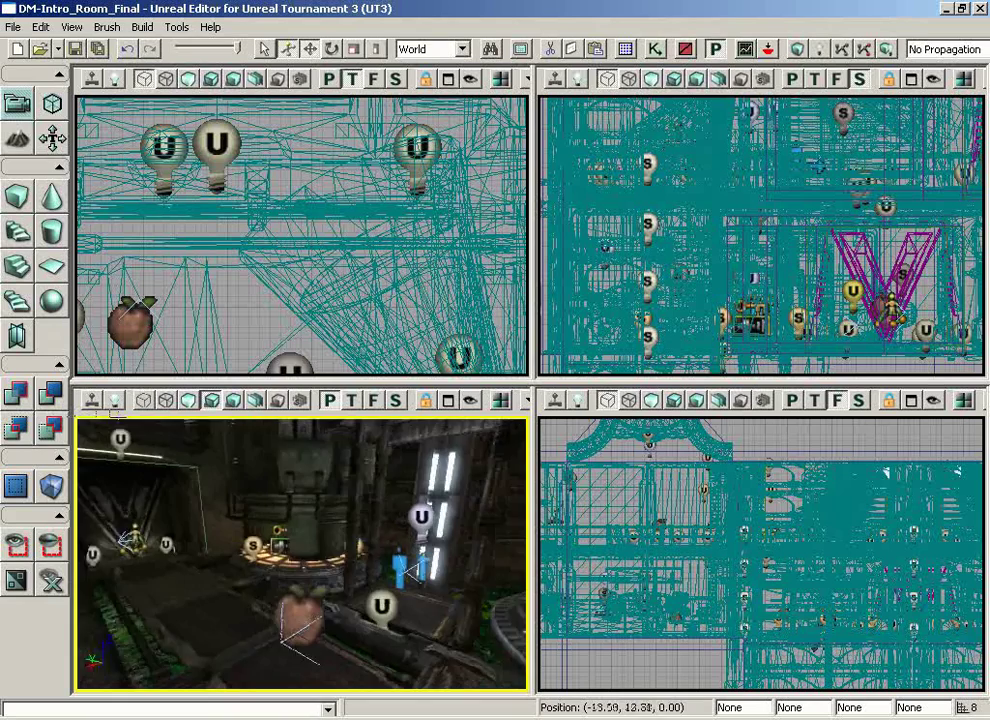
left_click_drag(117, 413, 336, 417)
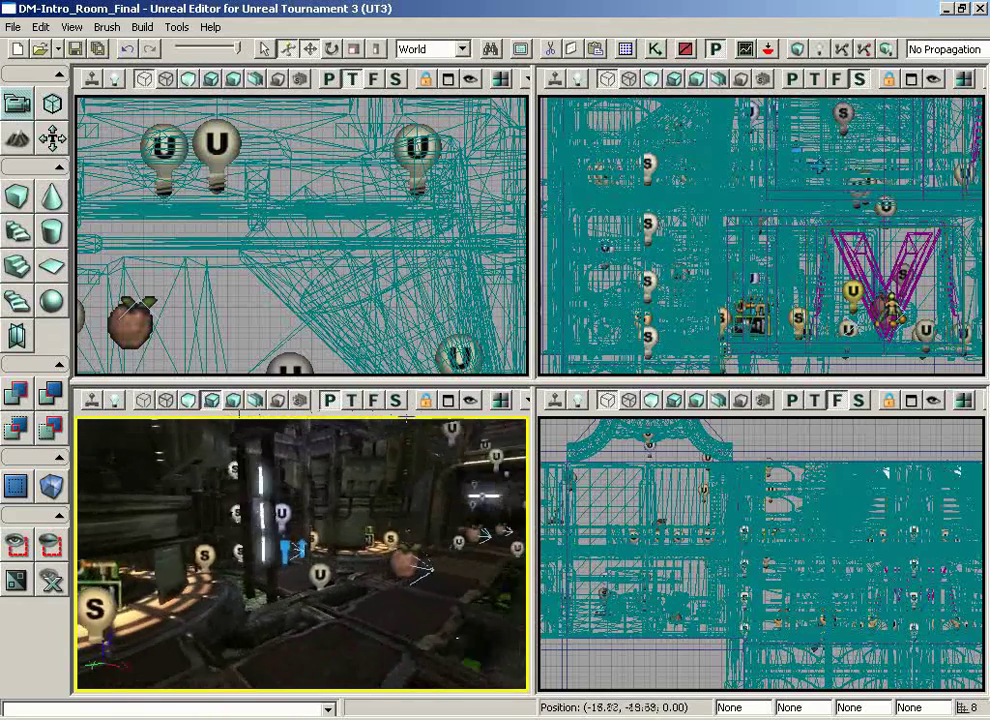
left_click_drag(215, 416, 149, 417)
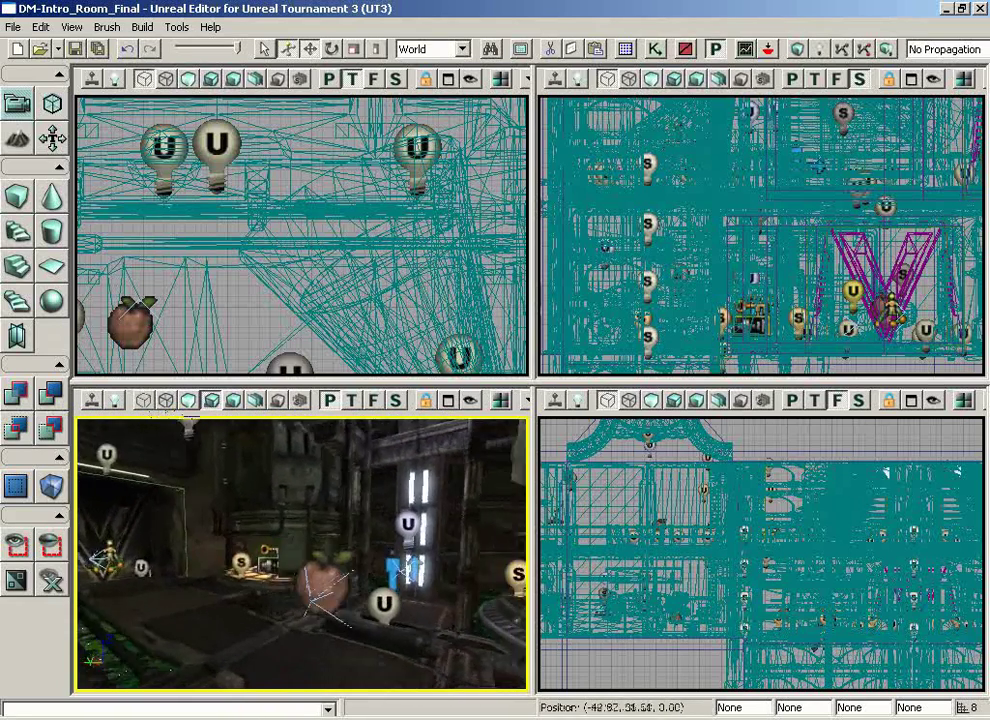
left_click_drag(217, 420, 228, 418)
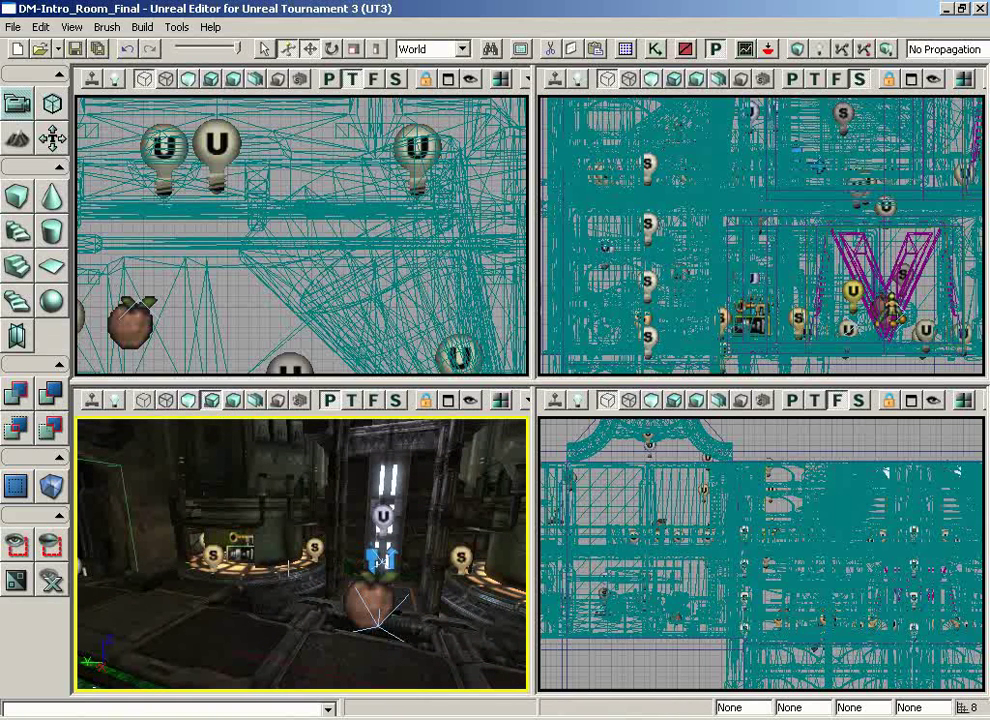
left_click_drag(290, 592, 262, 487)
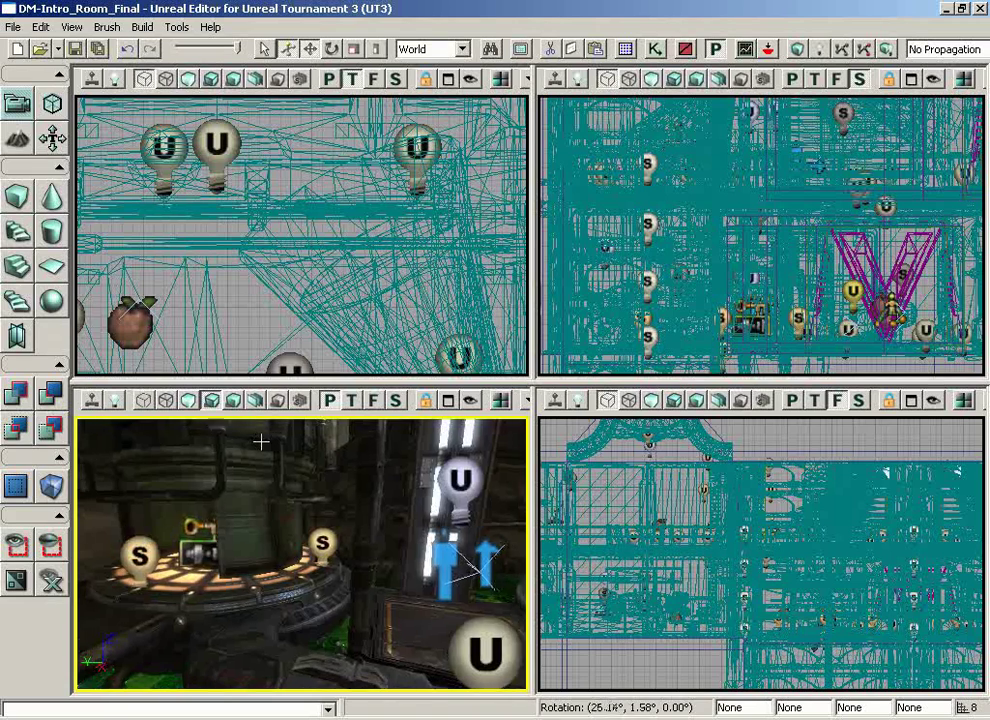
- Pull back from the round machinery and view the hall's light column from lower, more distant positions in the Perspective view
left_click_drag(261, 441, 261, 681)
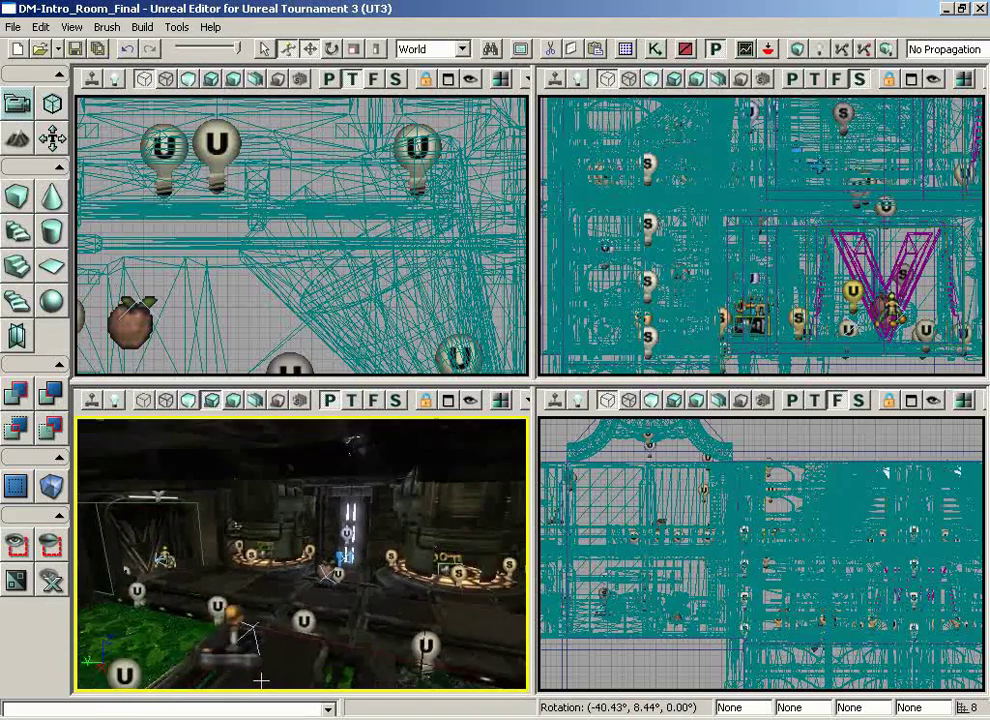
left_click_drag(259, 589, 289, 555)
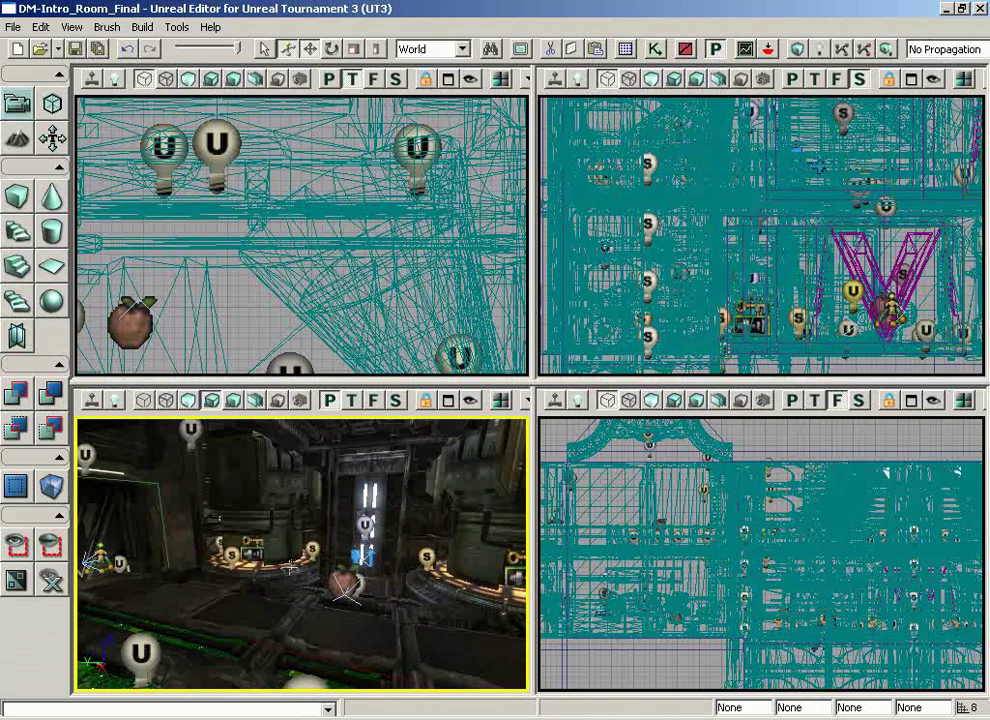
left_click_drag(289, 568, 354, 570)
middle_click_drag(383, 506, 195, 420)
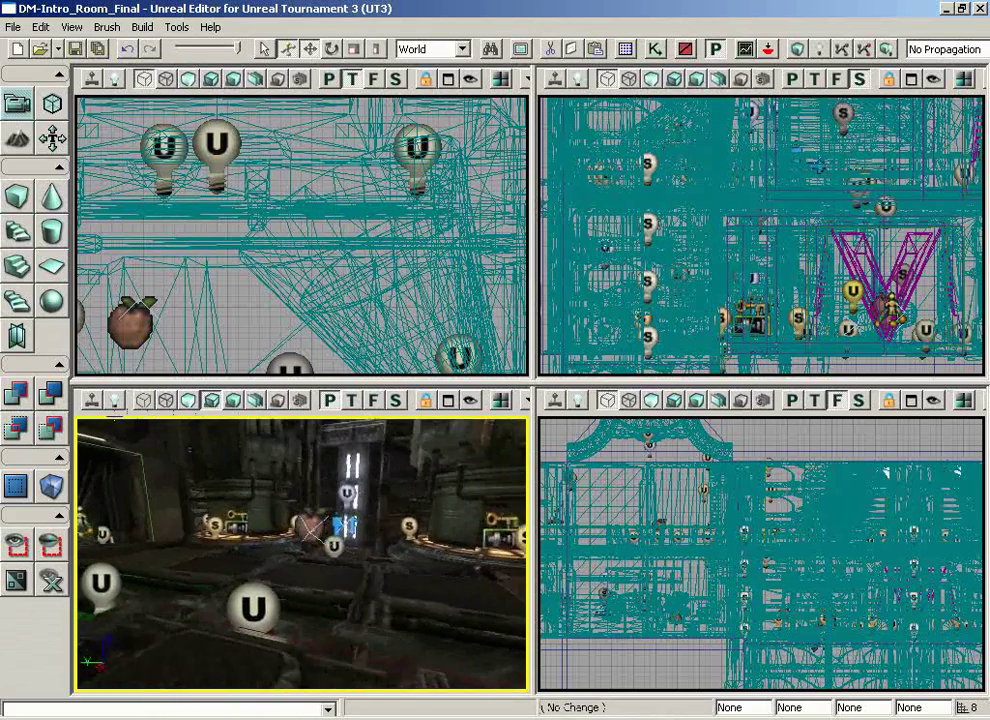
middle_click_drag(114, 418, 80, 413)
- Examine the stone walkways and green pools from above, ending at an angle with the light column and one round machine in view
right_click_drag(310, 567, 284, 584)
left_click_drag(284, 588, 282, 666)
middle_click_drag(282, 666, 273, 546)
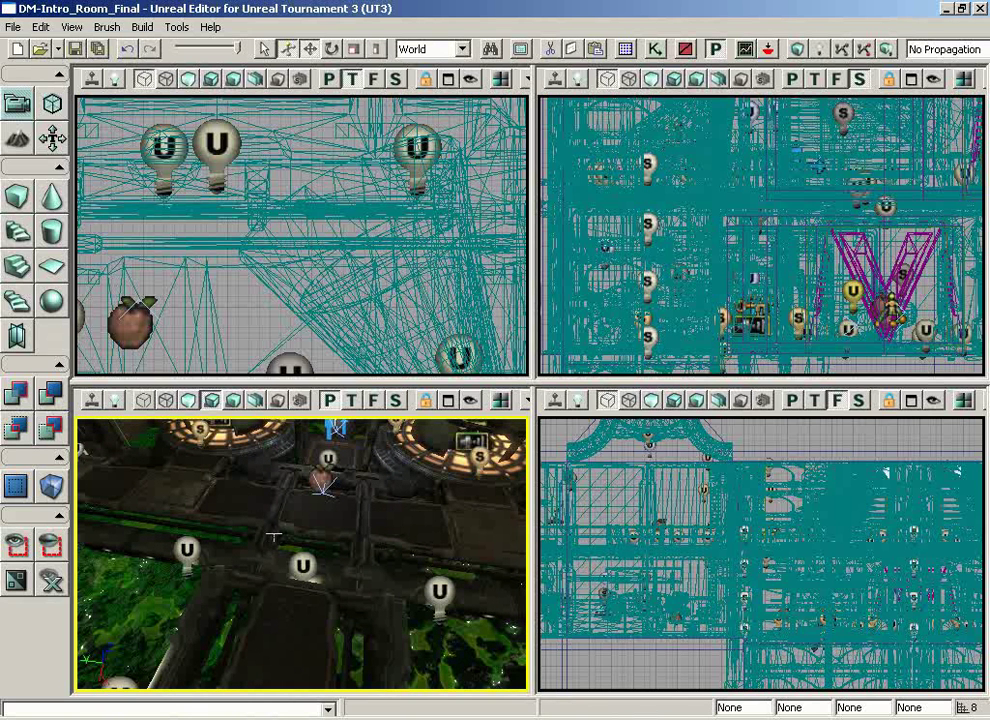
right_click_drag(273, 527, 286, 480)
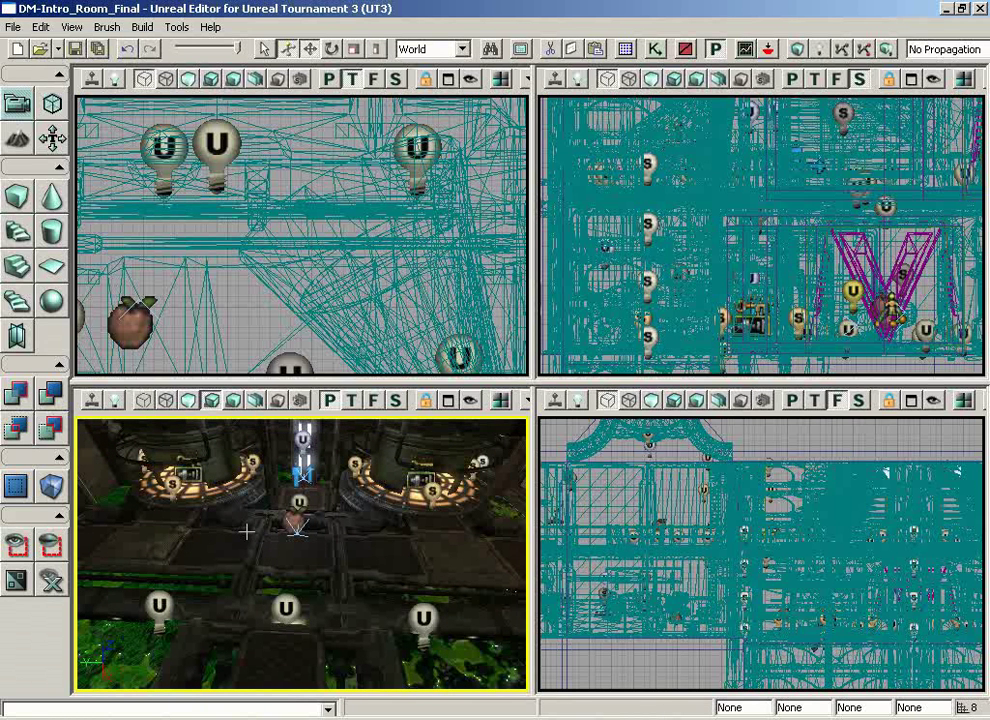
right_click_drag(248, 551, 372, 472)
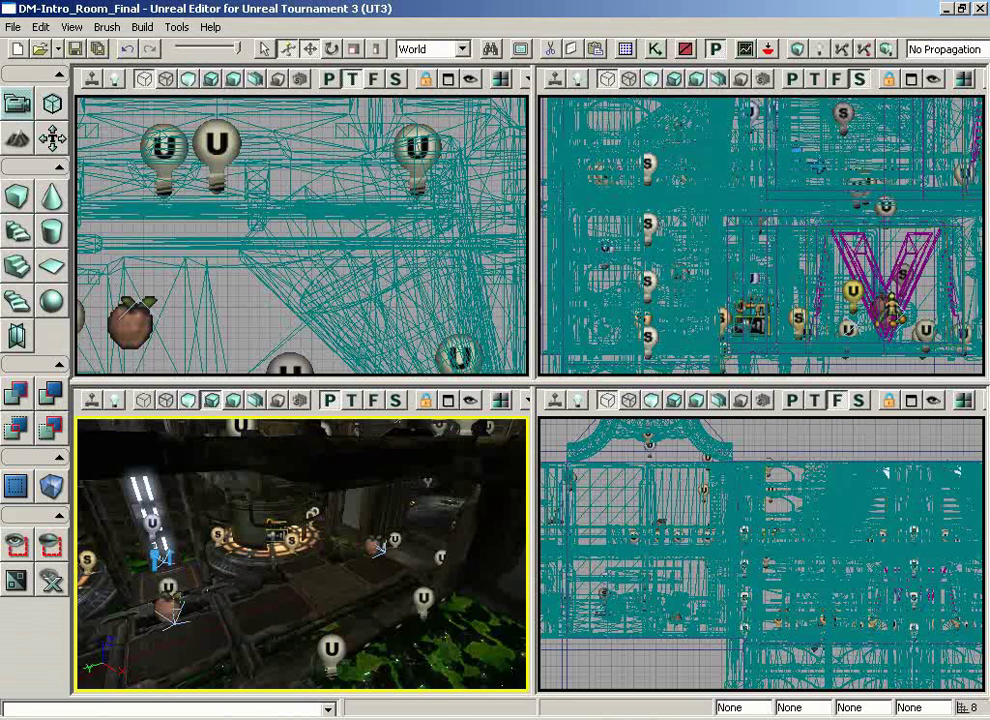
- Select the apple-shaped path node in front of the light column and orbit the Perspective view around it
left_click(166, 609)
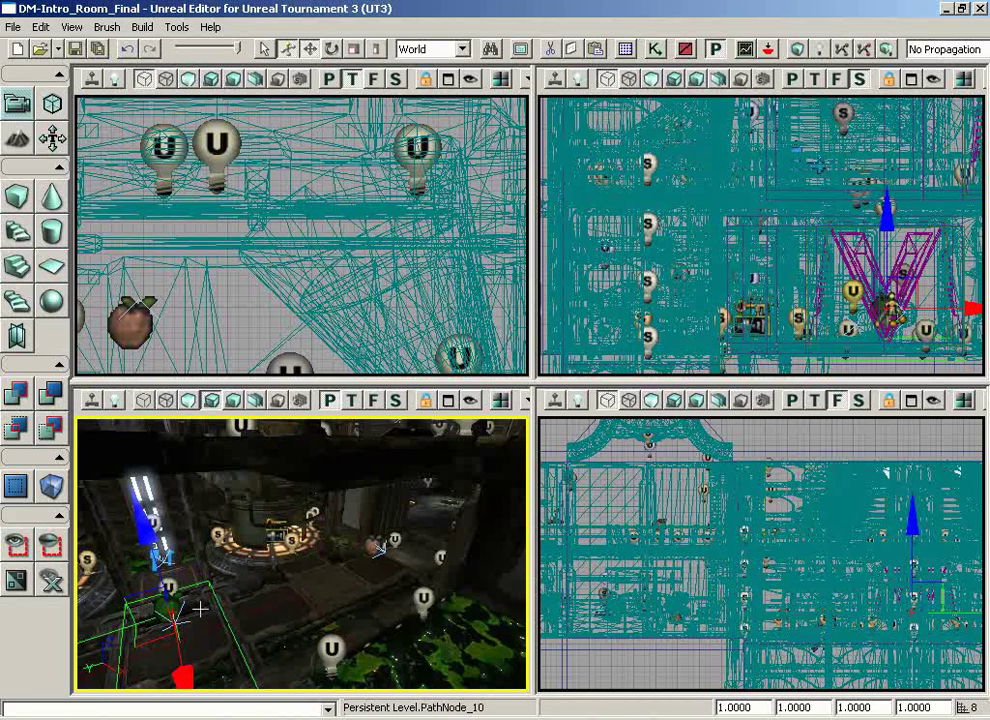
left_click_drag(223, 605, 80, 486)
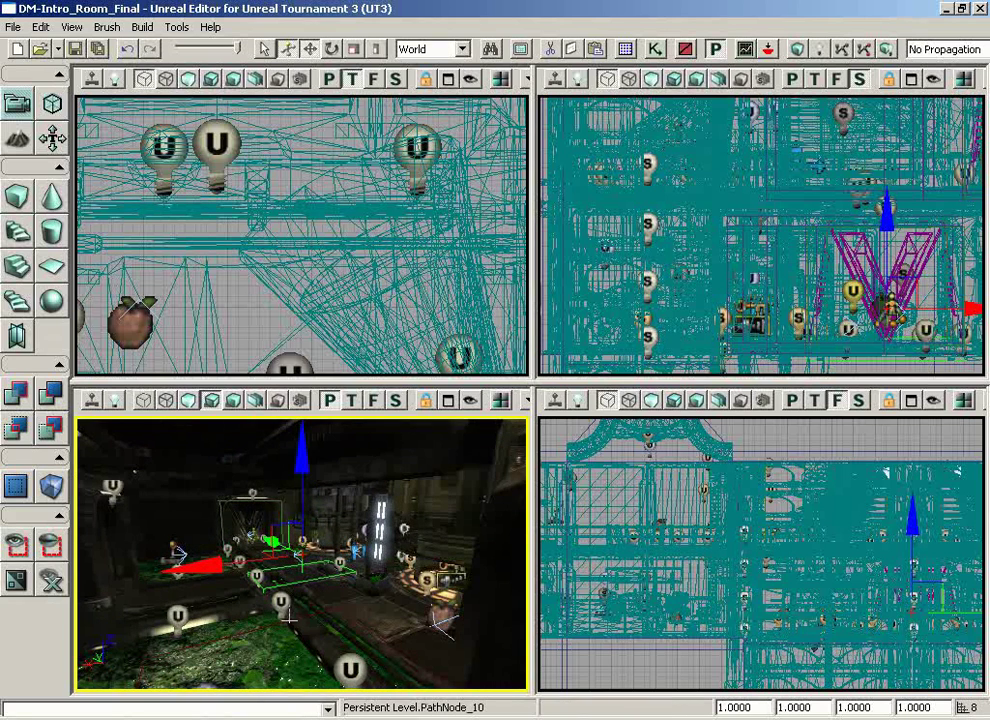
right_click_drag(289, 616, 278, 404)
left_click_drag(201, 568, 446, 495)
- Select the point light low over the walkway near the apple path node and inspect it from different sides
left_click(388, 601)
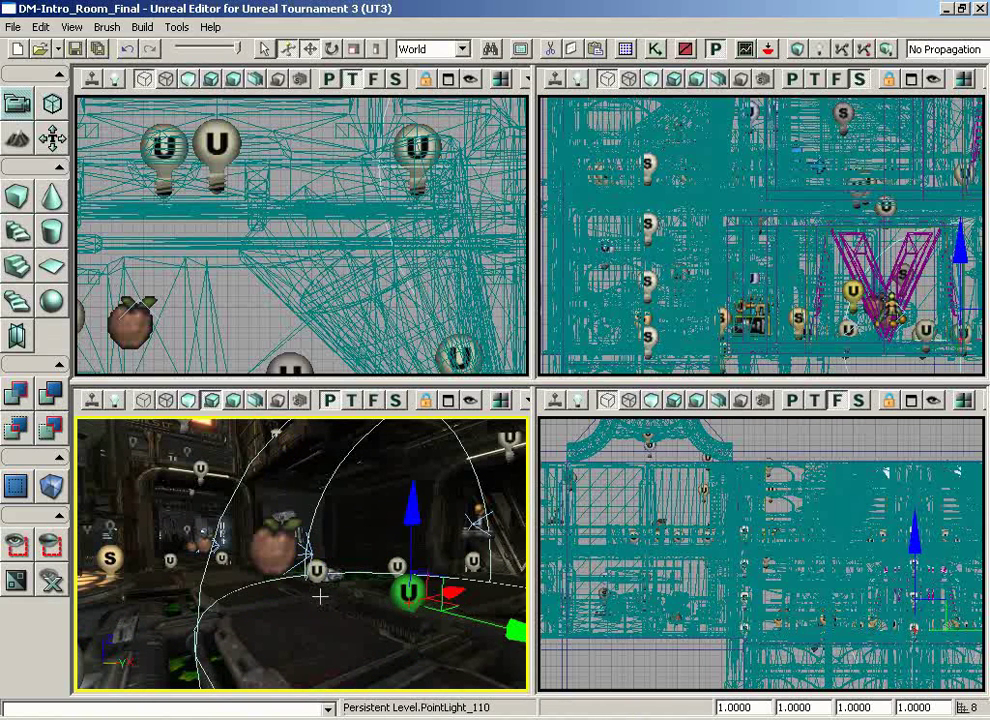
left_click_drag(302, 615, 526, 546)
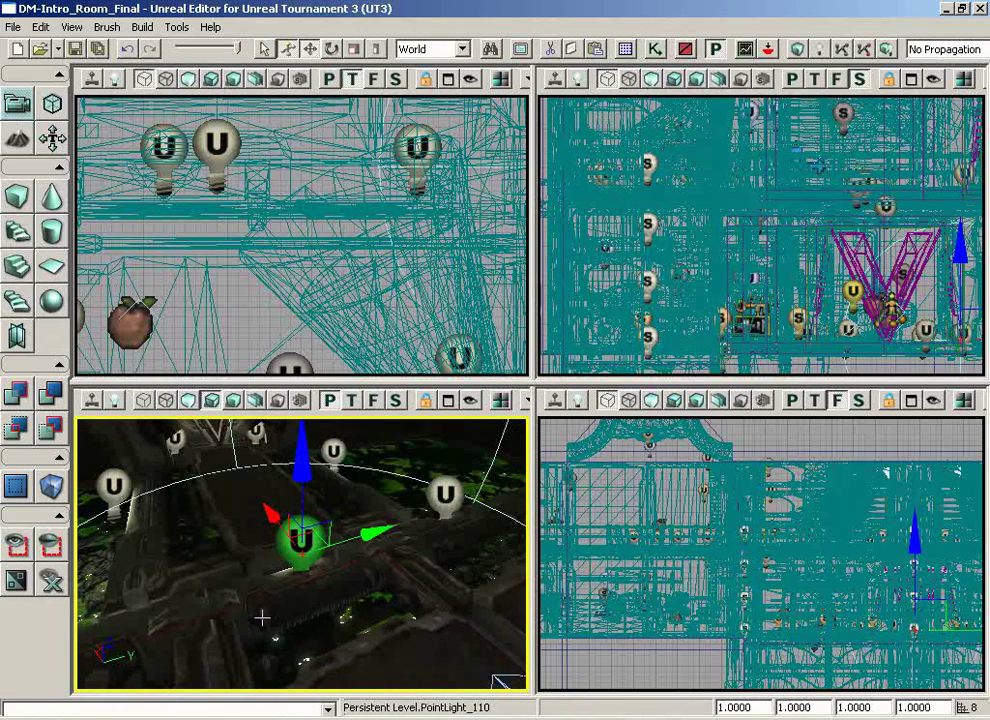
left_click_drag(220, 552, 219, 549)
left_click_drag(177, 601, 174, 466)
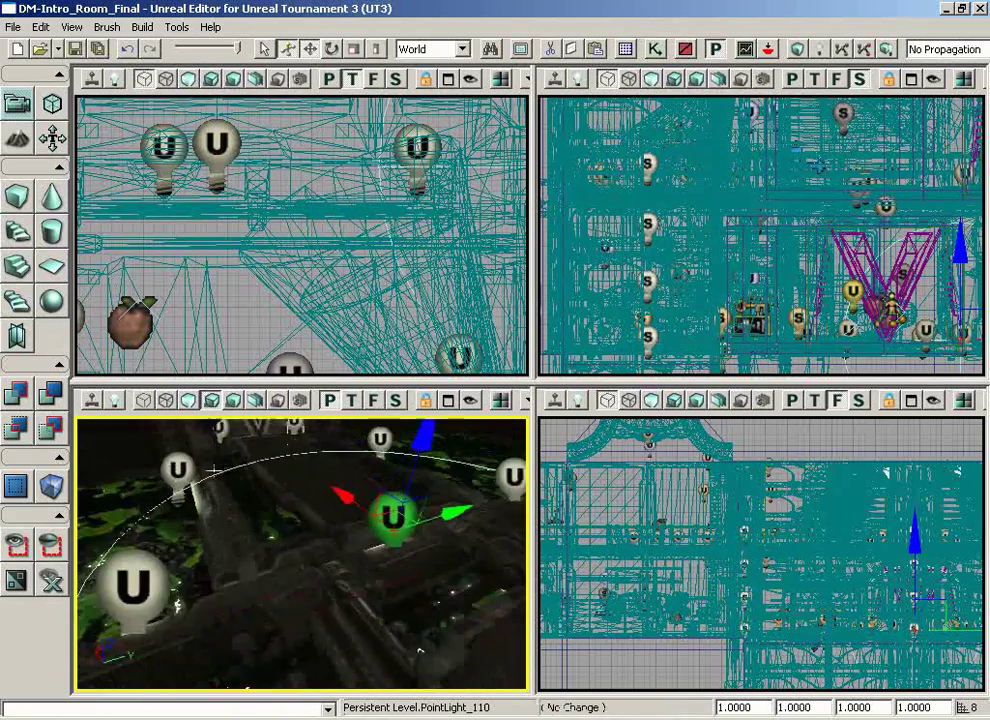
middle_click_drag(121, 443, 127, 432)
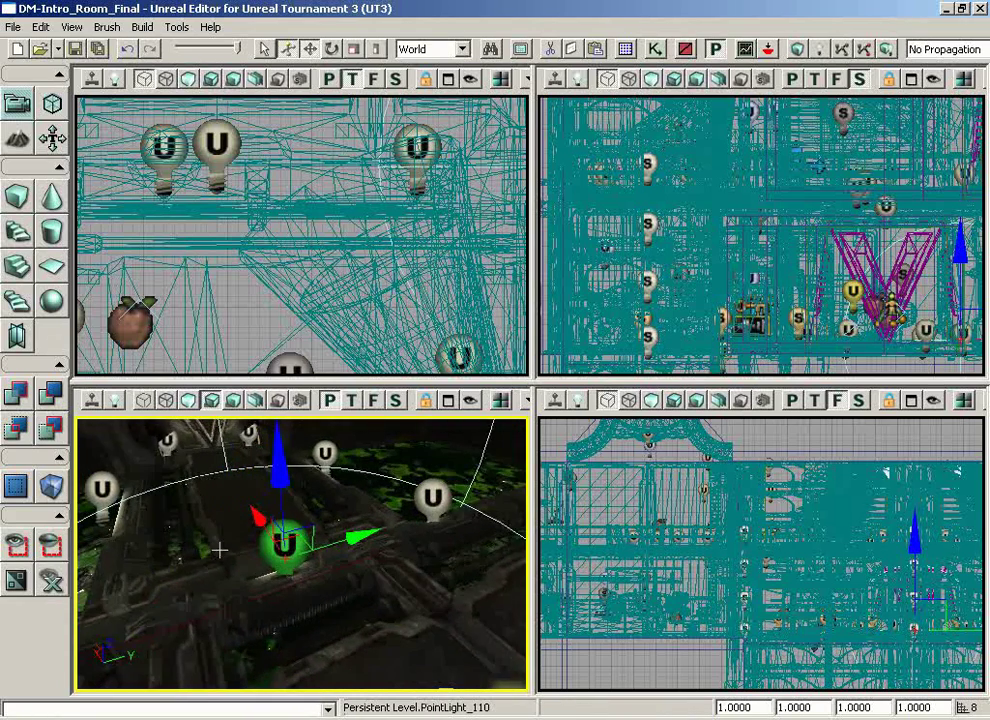
- Swing the Perspective view away from the walkway light, past the green pool, to face the lit arched doorway
left_click_drag(192, 555, 235, 440)
mouse_move(191, 553)
right_mouse_down()
mouse_move(180, 530)
mouse_move(190, 553)
right_mouse_up()
left_click_drag(212, 556, 90, 545)
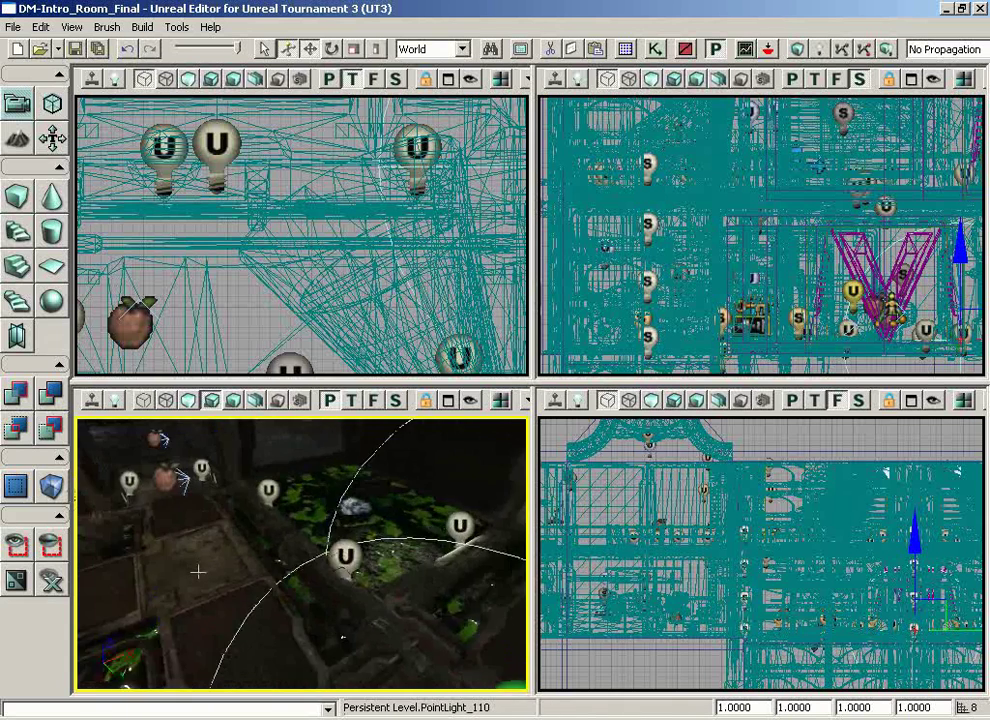
right_click_drag(198, 570, 140, 522)
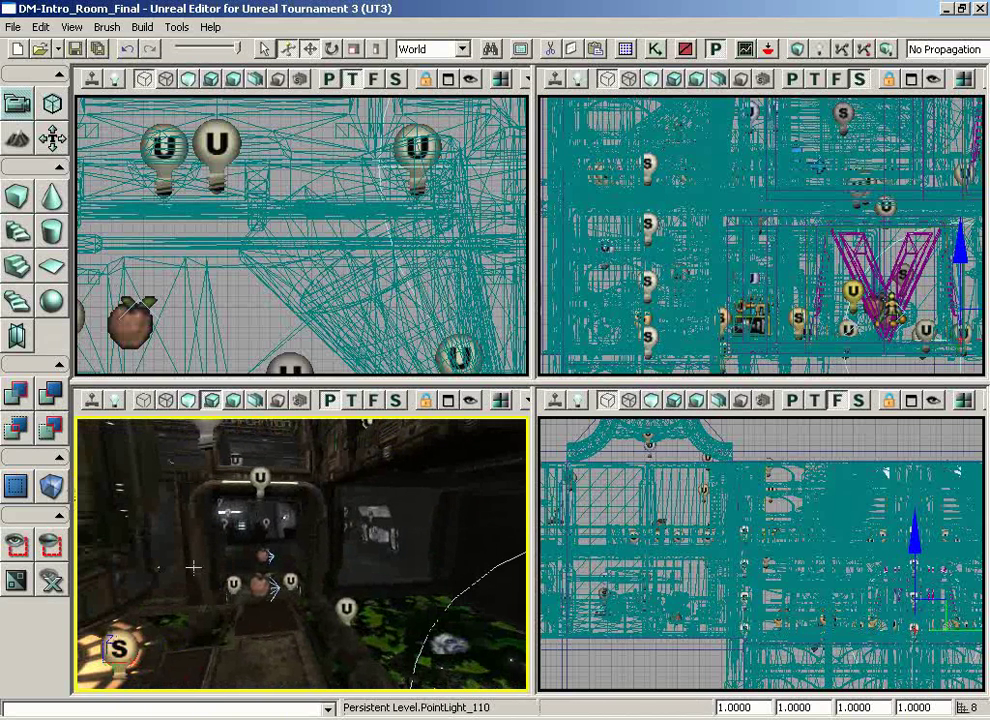
- Select the point light beyond the arched doorway and orbit around it to survey the dark room and look back through the doorway
left_click(269, 524)
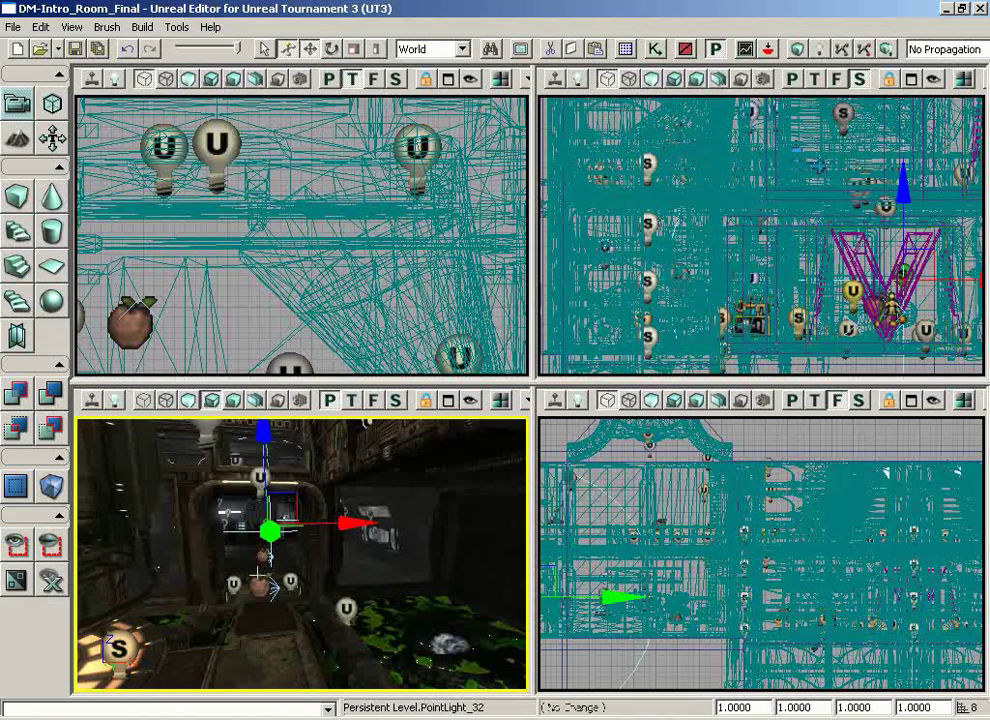
right_click_drag(257, 574, 239, 432)
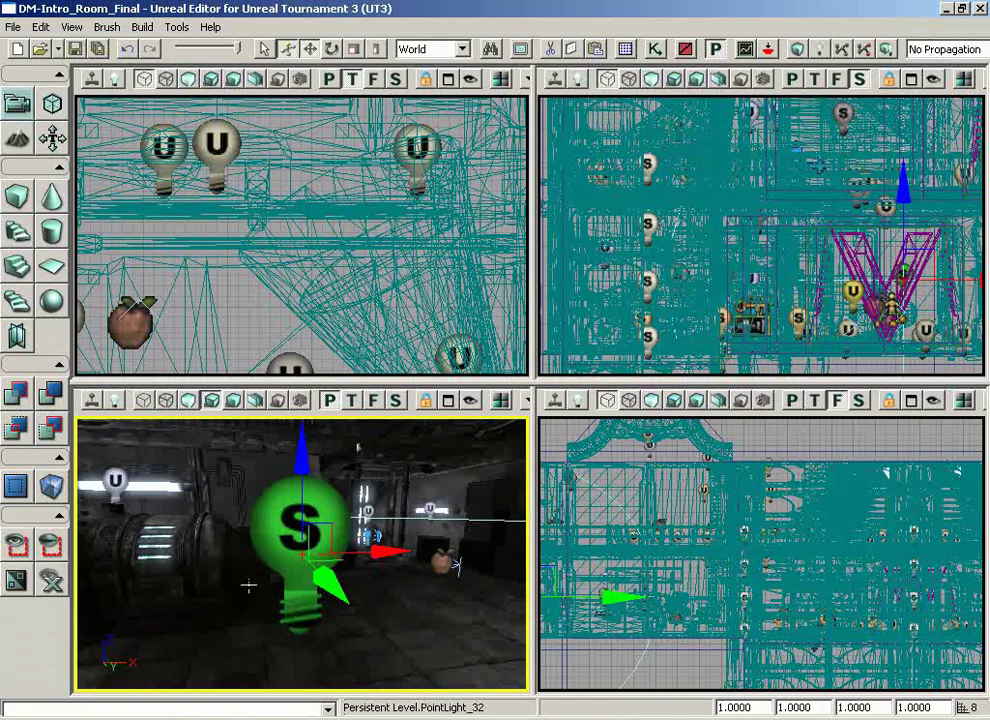
left_click_drag(236, 592, 536, 512)
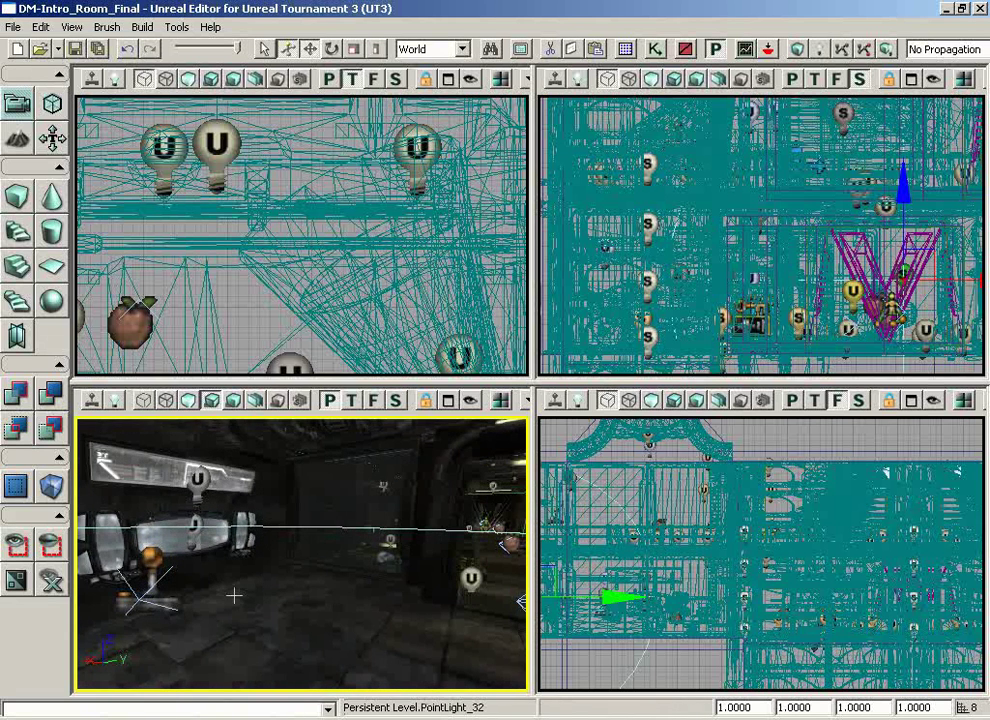
left_click_drag(183, 638, 290, 616)
right_click_drag(290, 616, 326, 597)
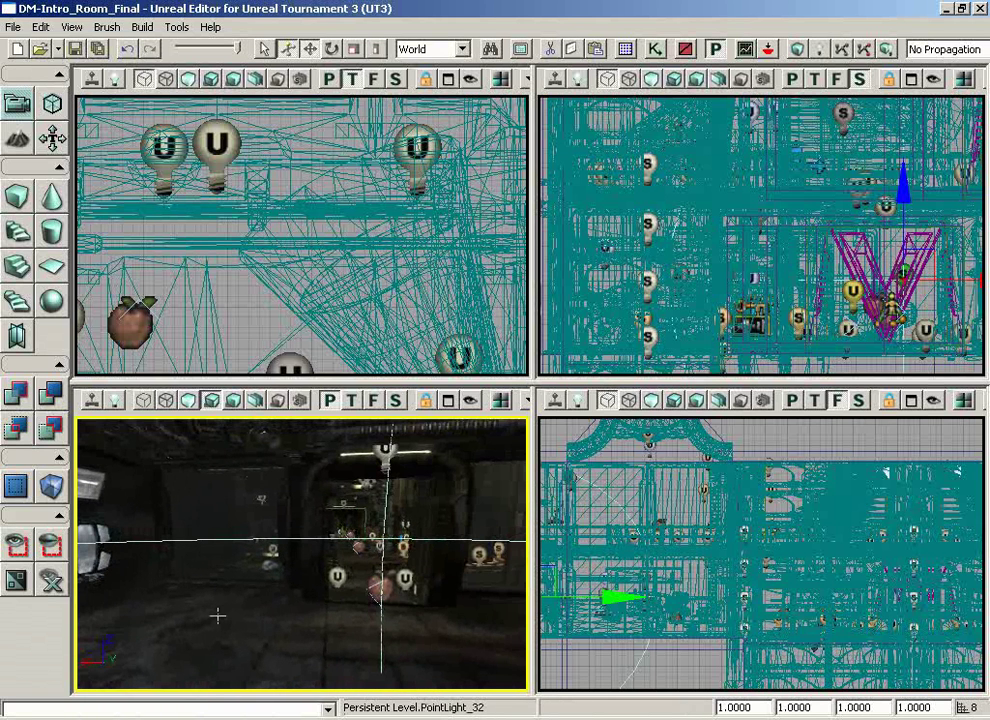